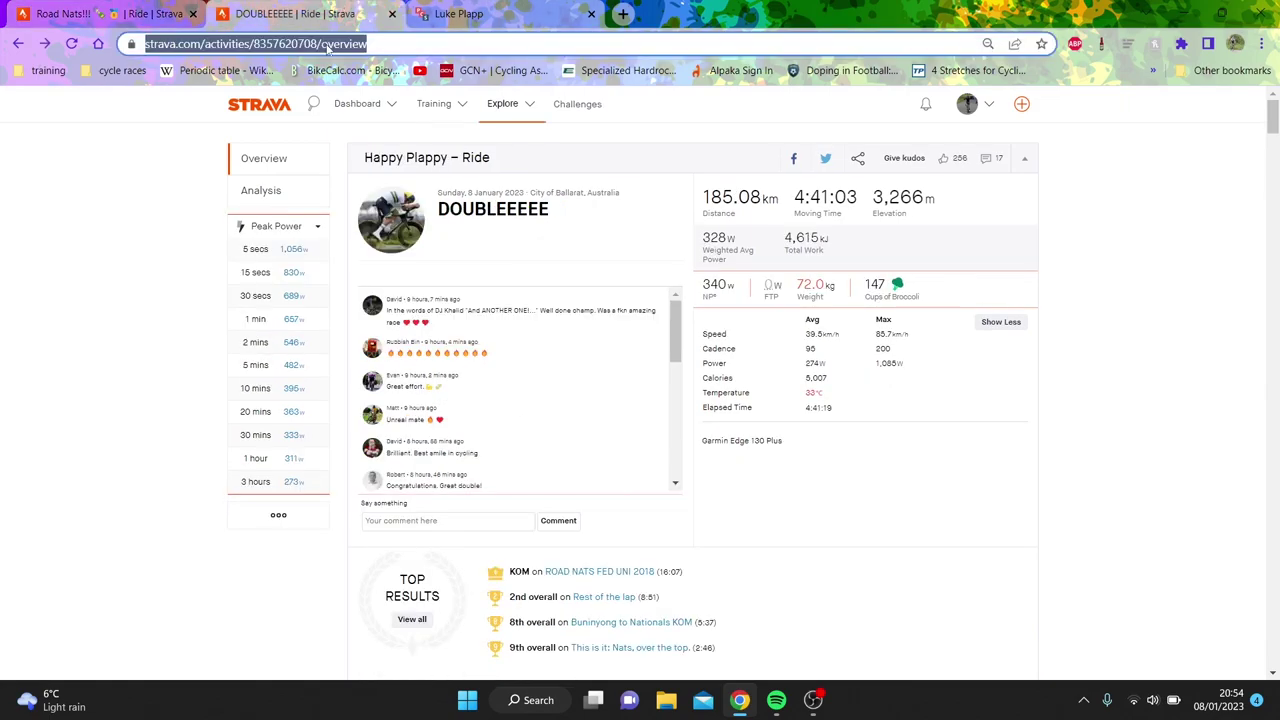
Check the rider's ProCyclingStats profile, then return to the Strava ride activity
click(327, 44)
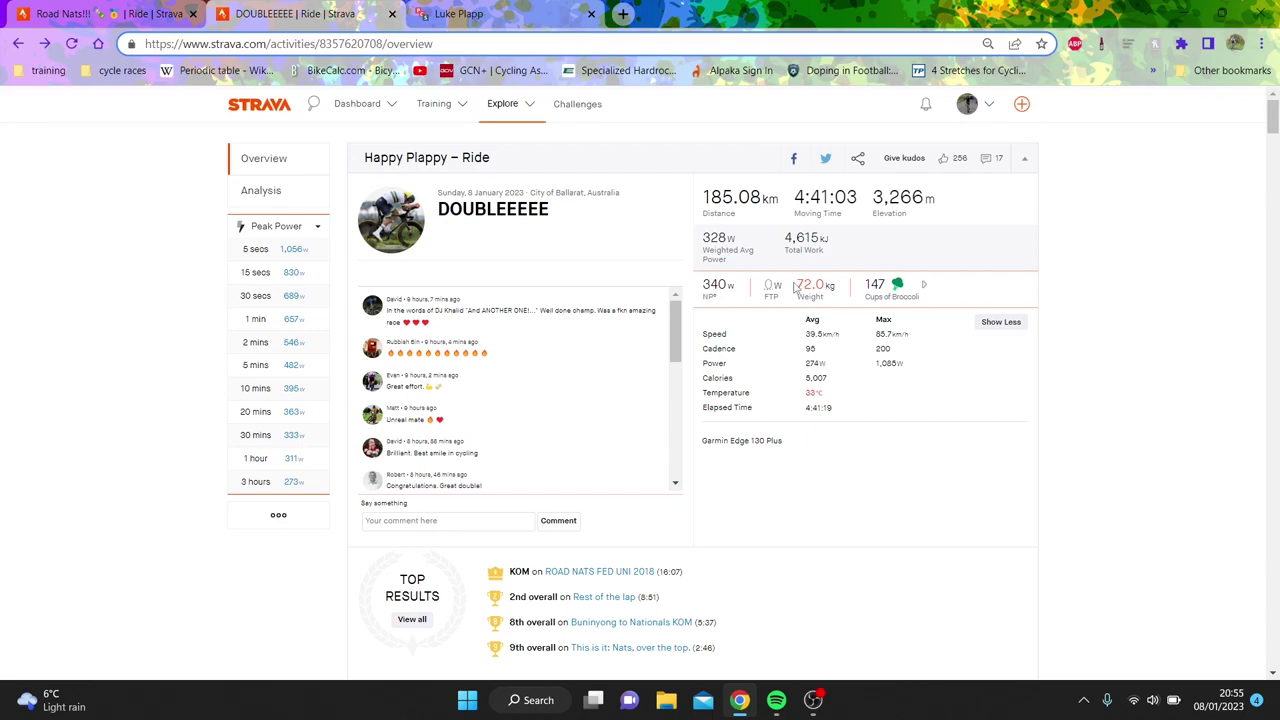
click(430, 12)
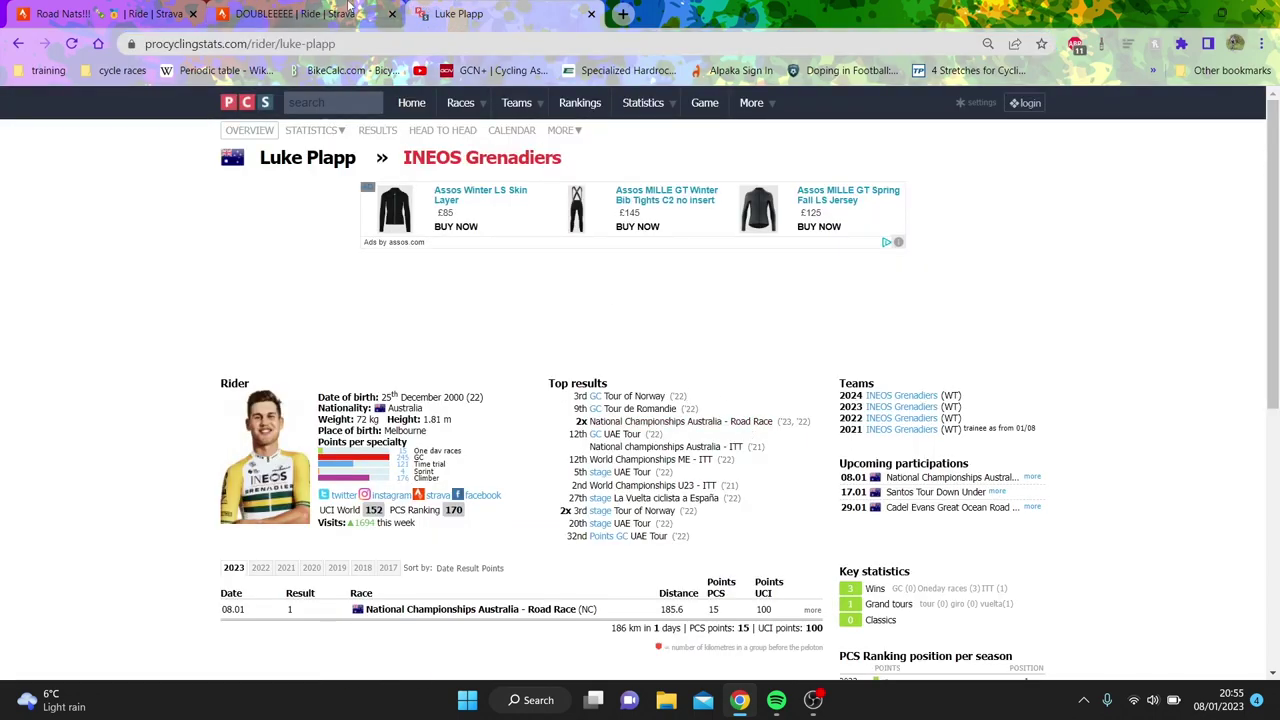
click(309, 5)
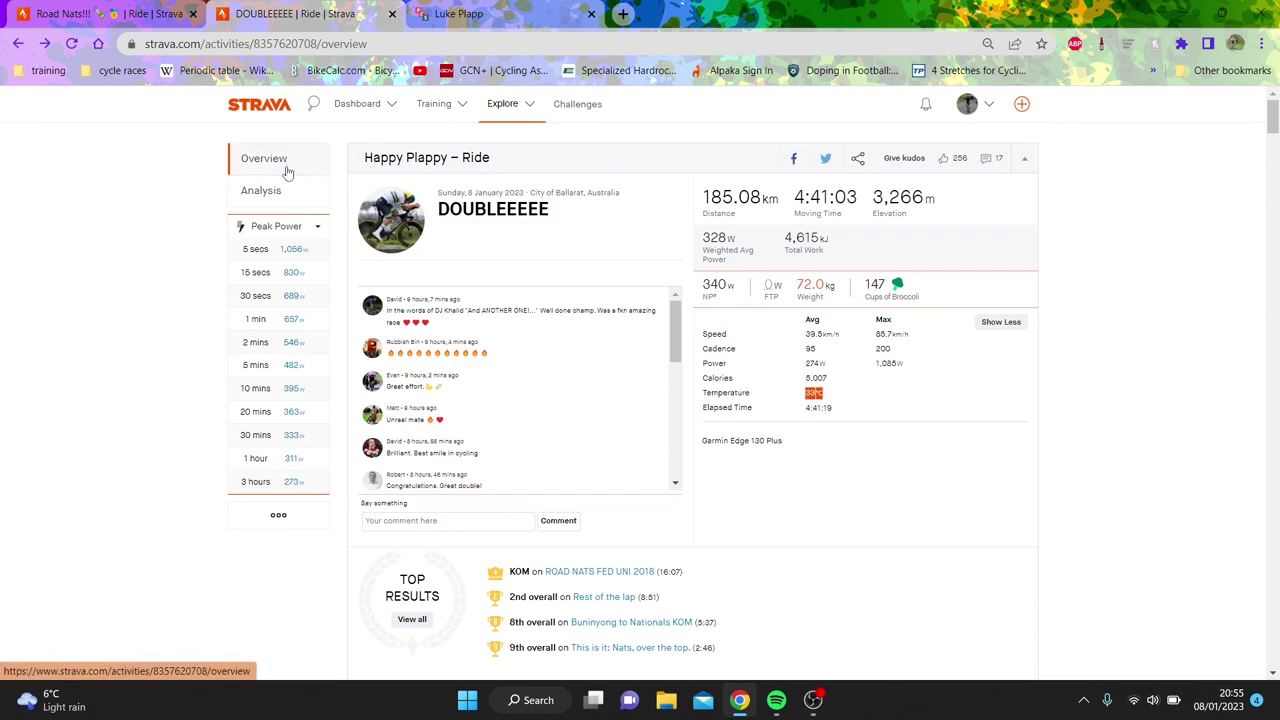
In the ride analysis, select the 2.3 km, 5.5% climb near 35–37.6 km (4:52, 470 W)
click(258, 190)
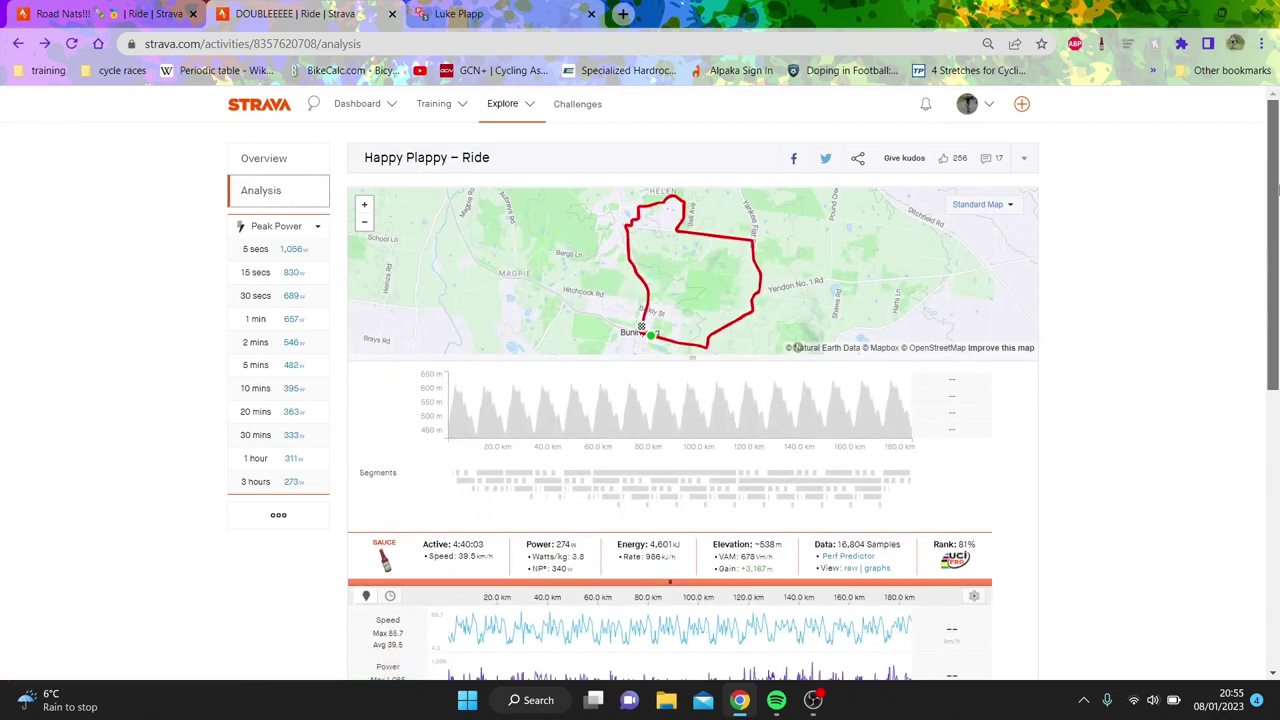
scroll(1272, 240, down, 1)
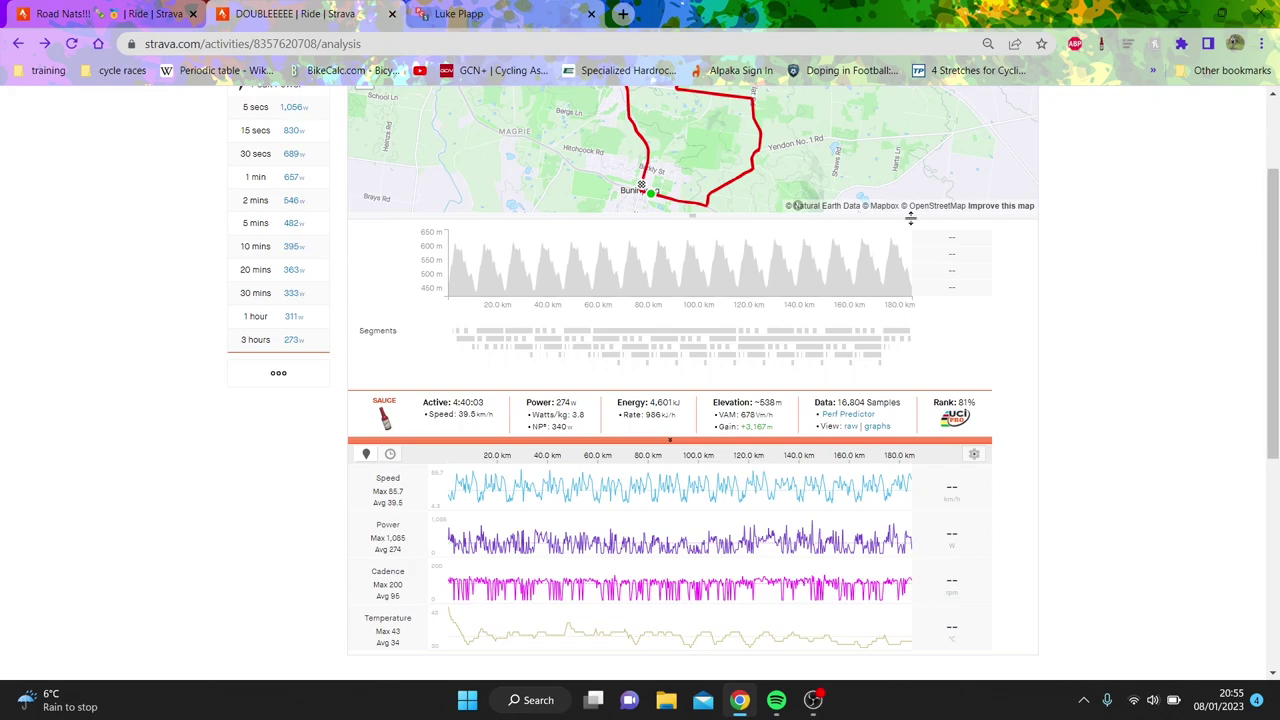
click(453, 337)
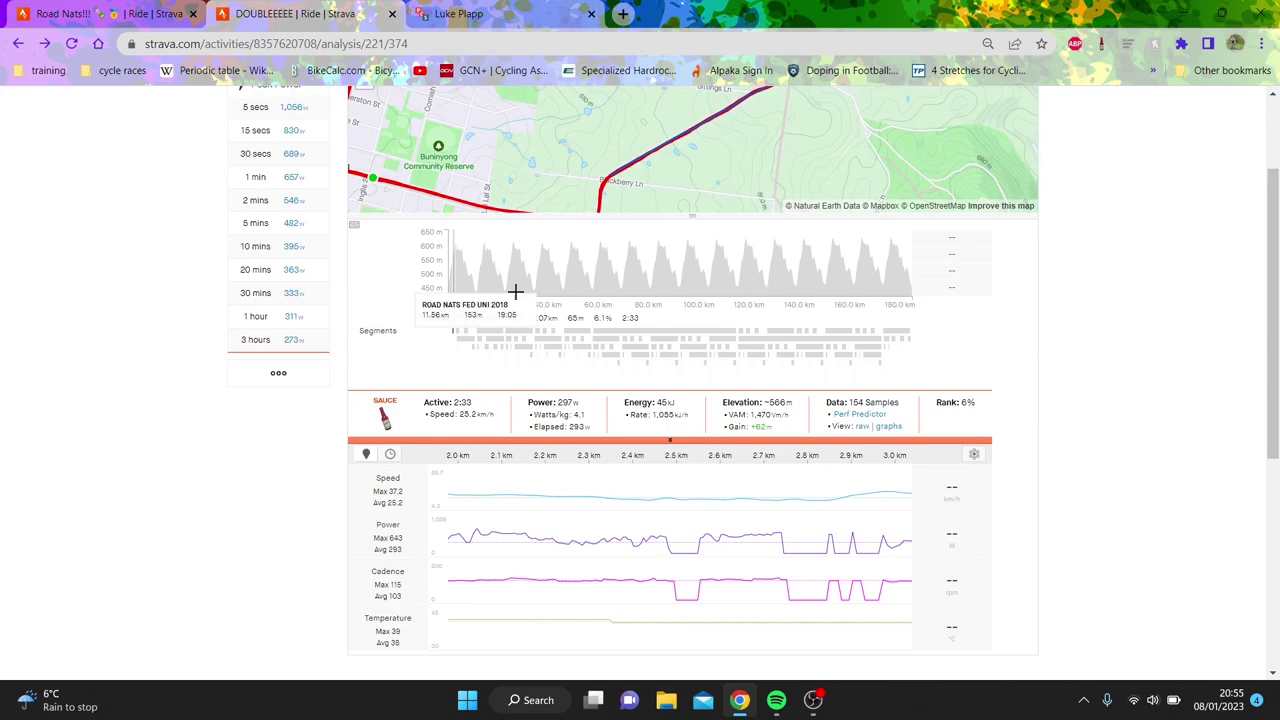
click(534, 284)
drag(538, 285, 543, 281)
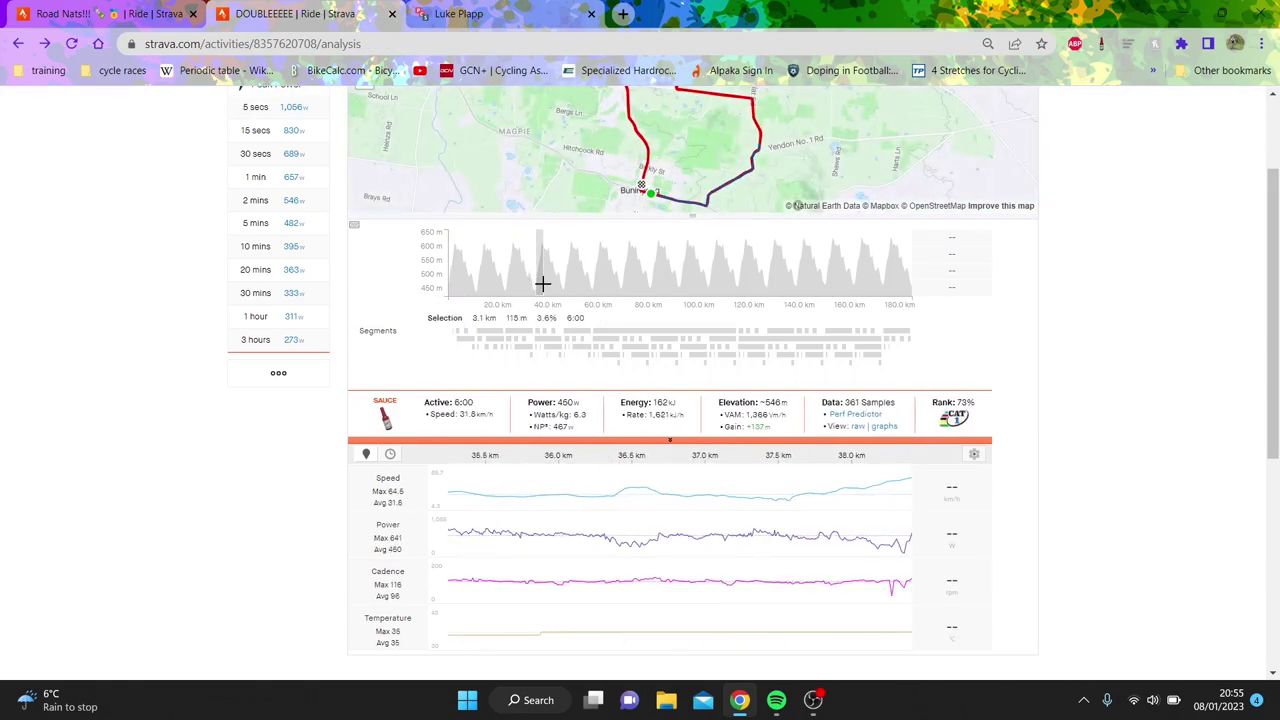
drag(790, 541, 300, 540)
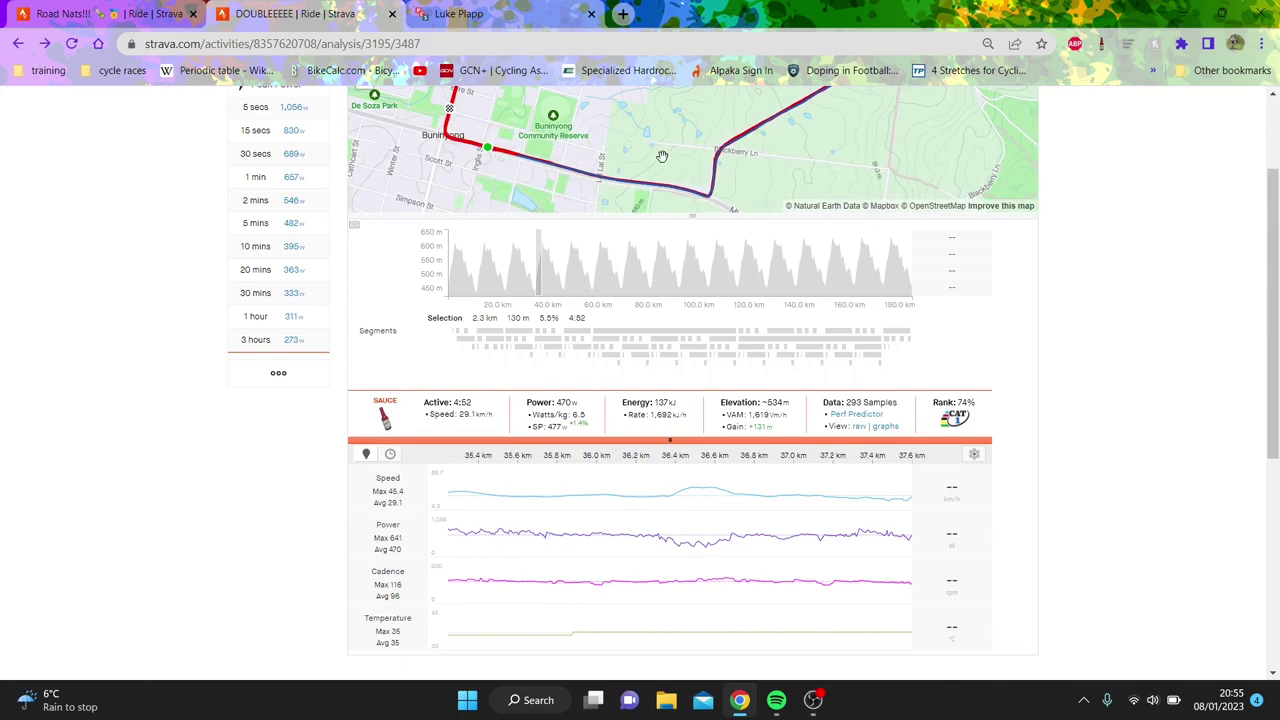
drag(662, 157, 445, 189)
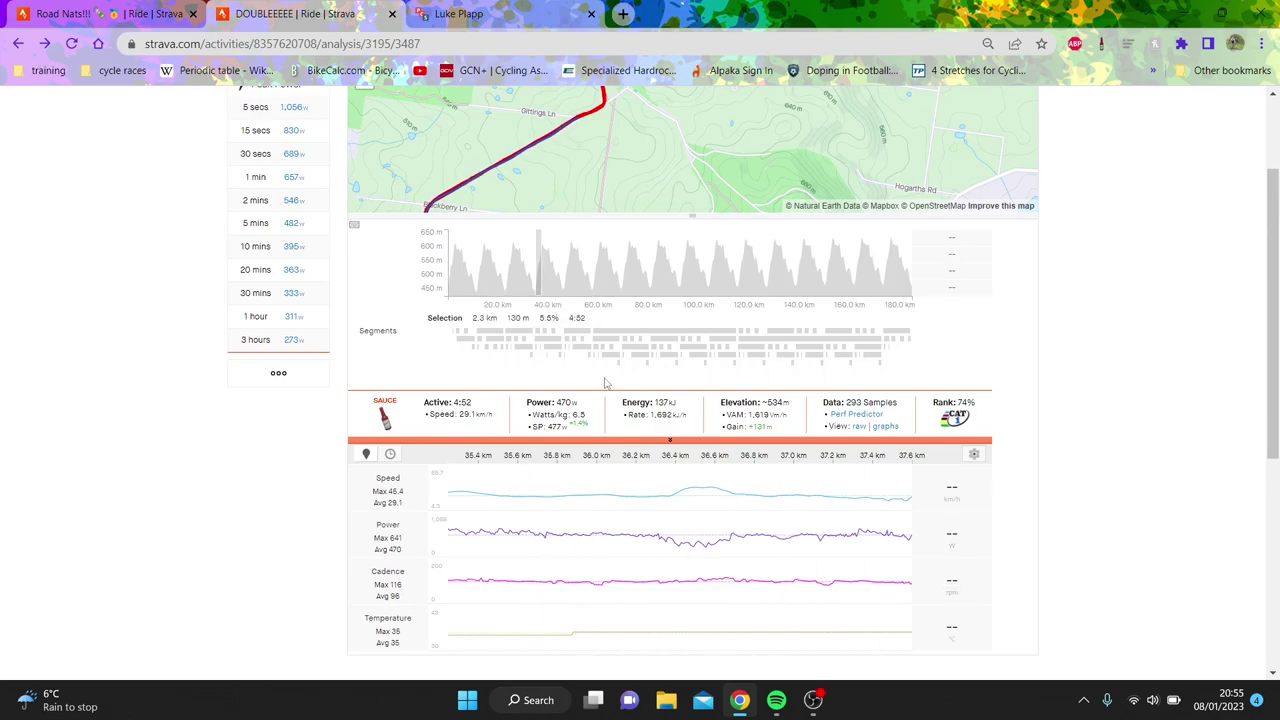
Jump to the best 2-minute power effort, then the first-lap KOM and the short 1:18 effort
click(306, 210)
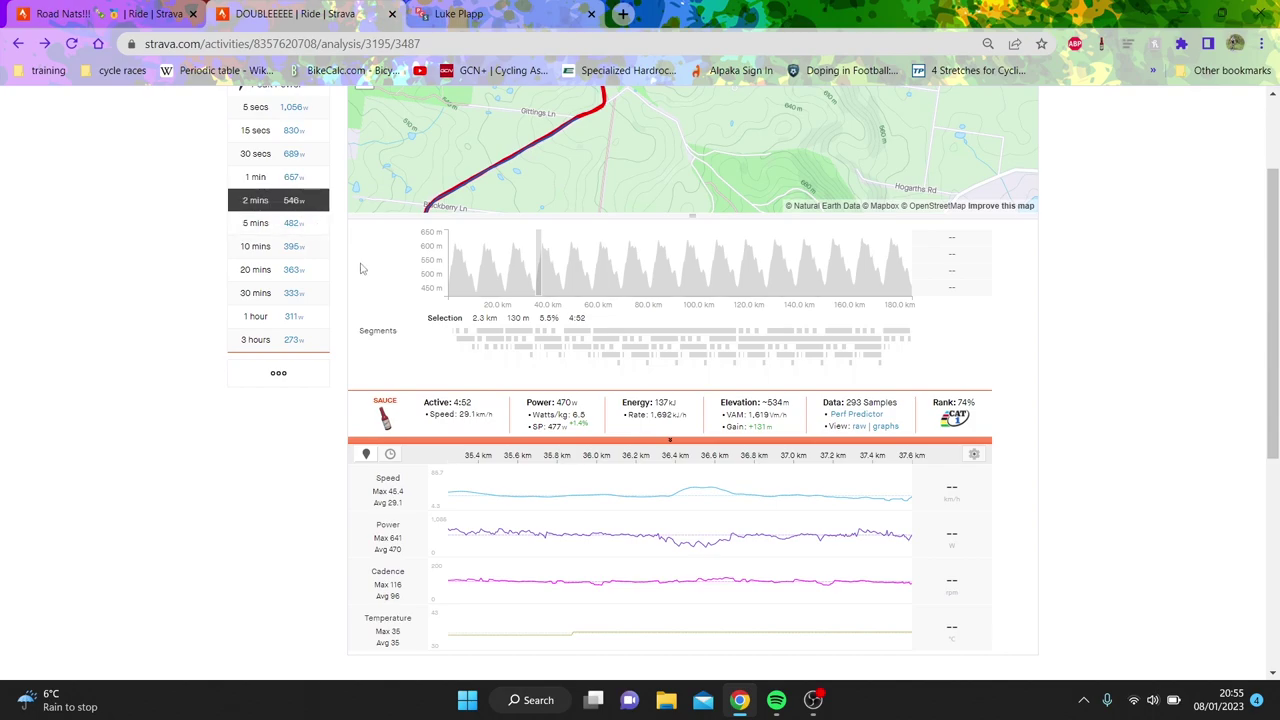
click(481, 410)
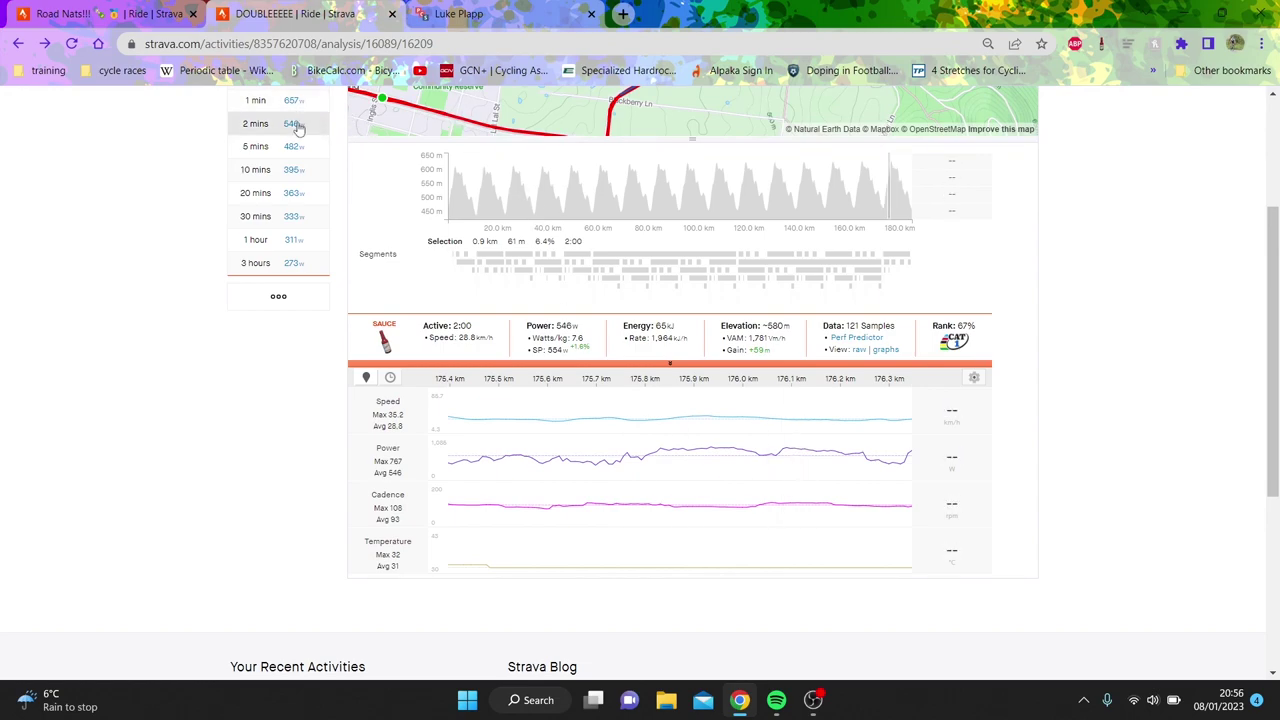
click(479, 262)
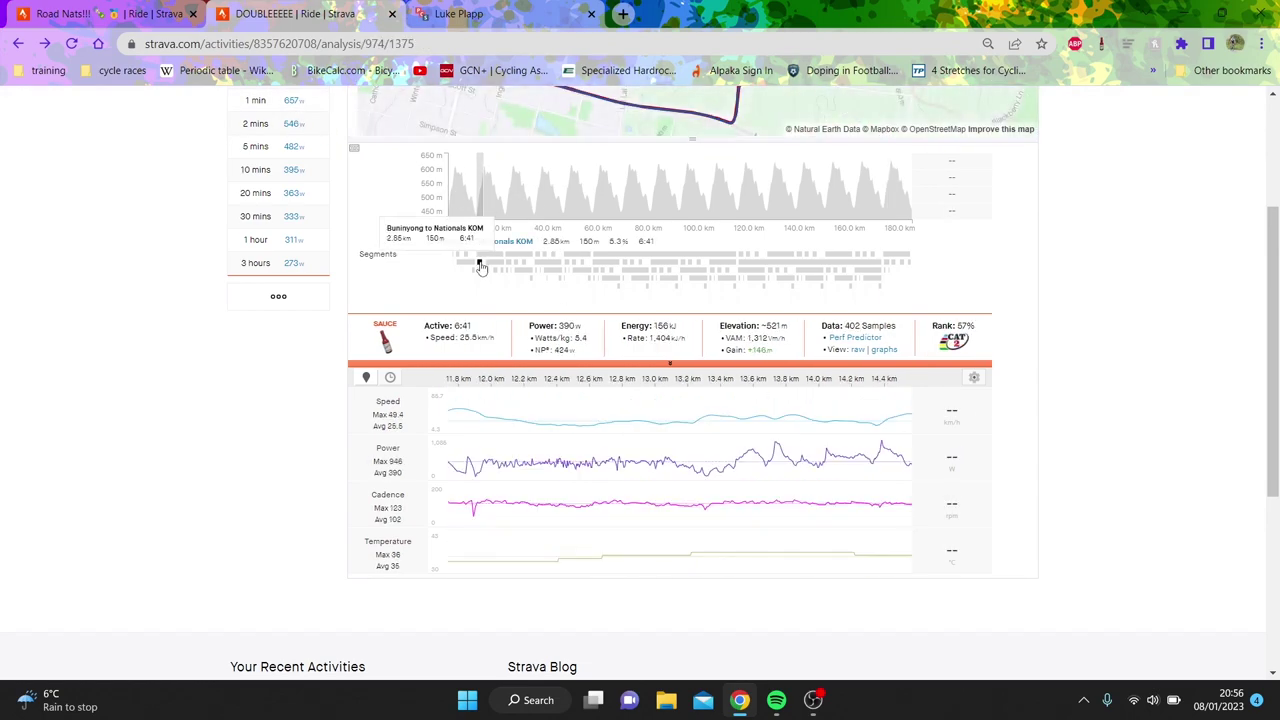
scroll(1277, 253, up, 1)
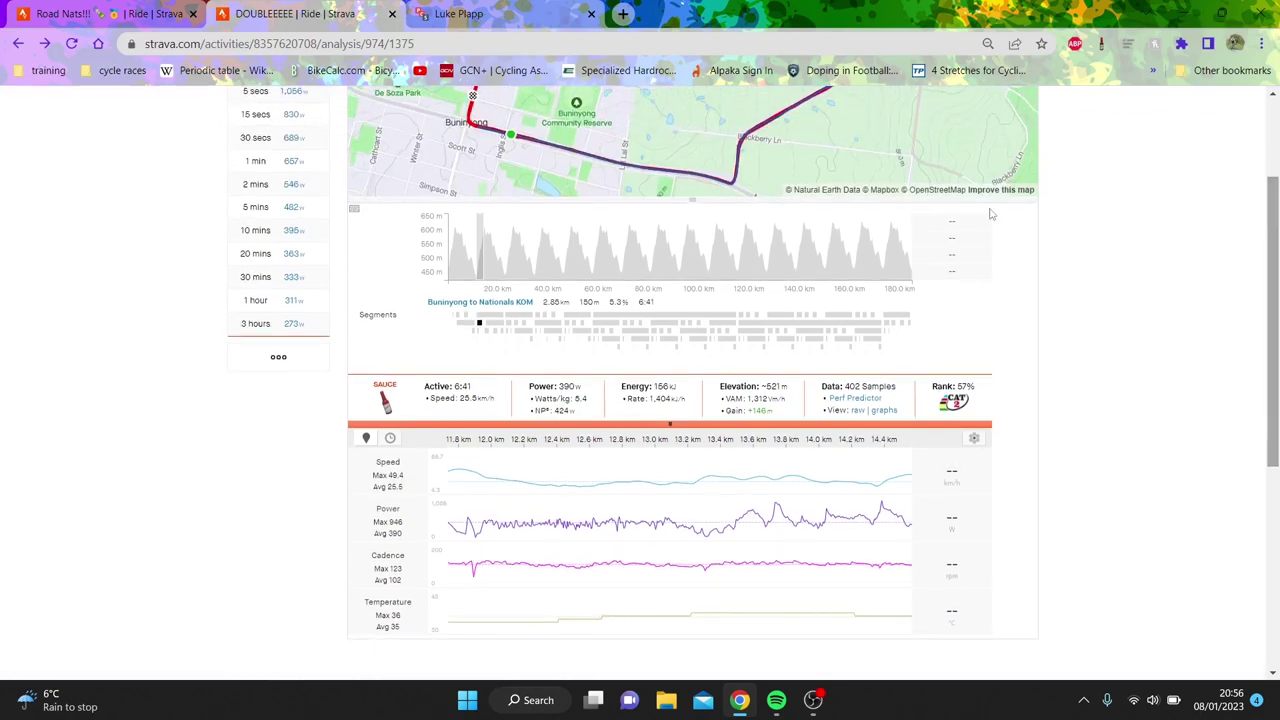
click(450, 317)
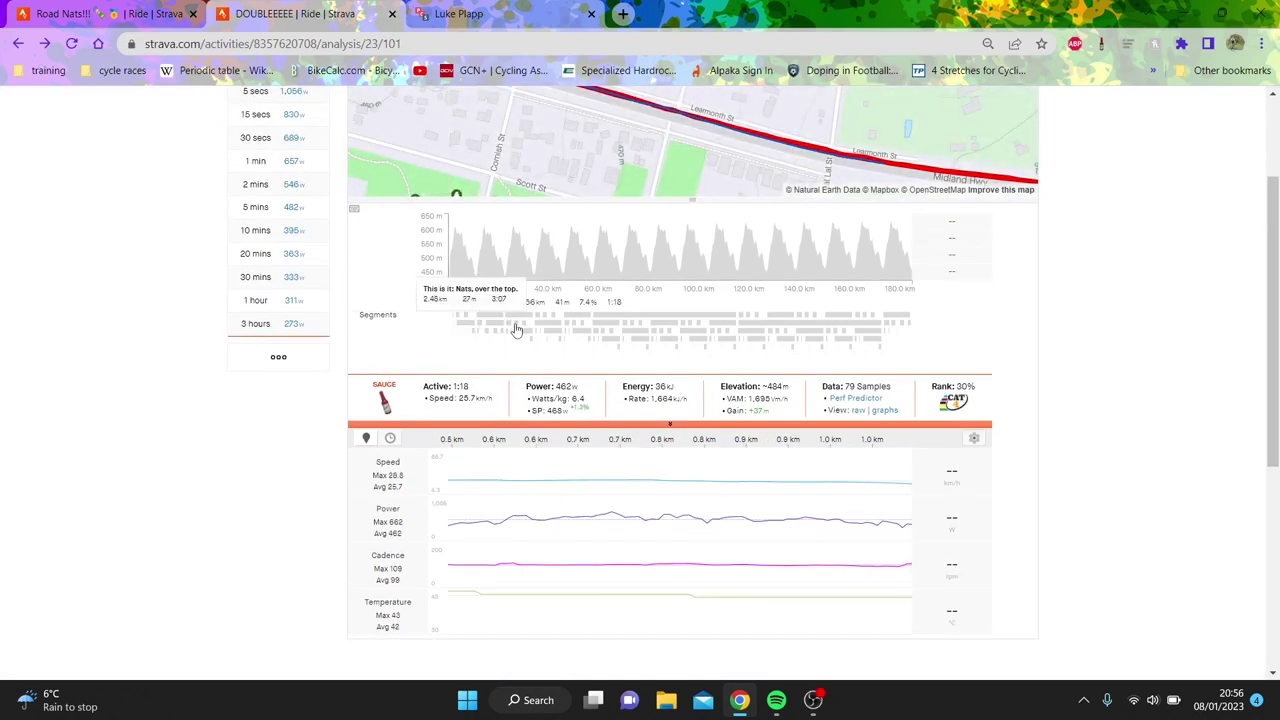
Step through the Buninyong to Nationals KOM efforts on laps two to five
click(509, 326)
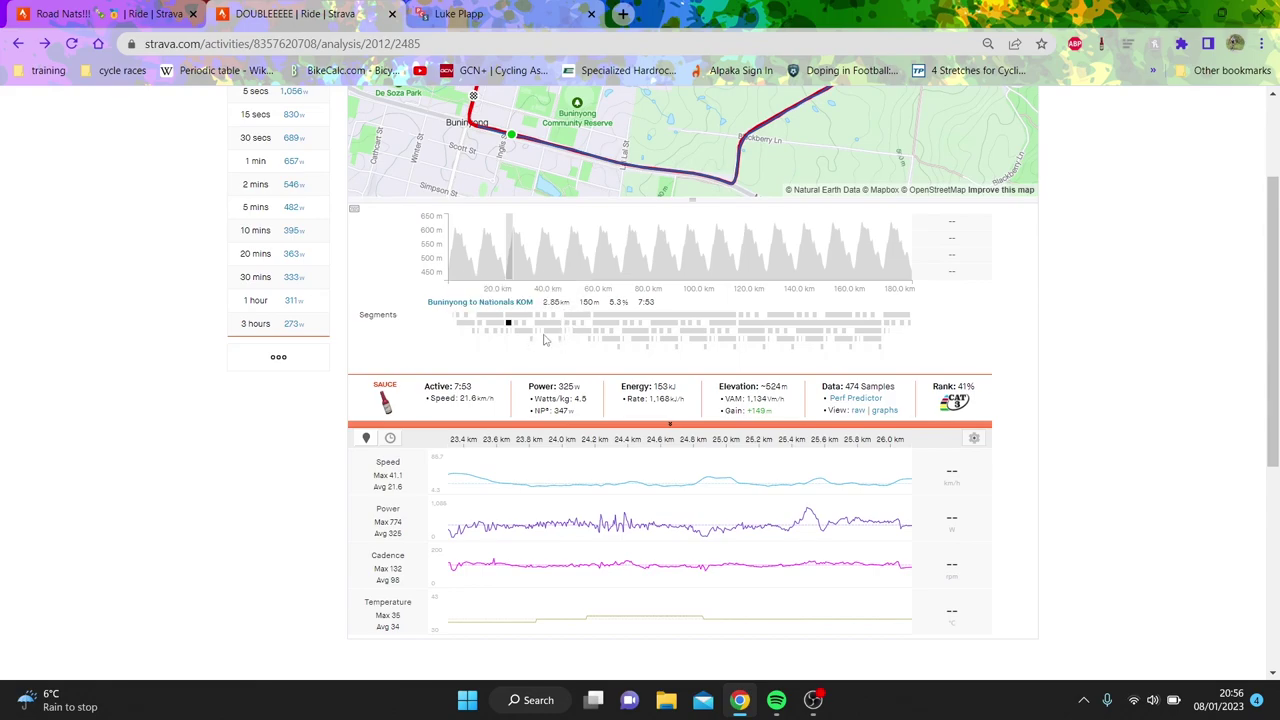
click(538, 318)
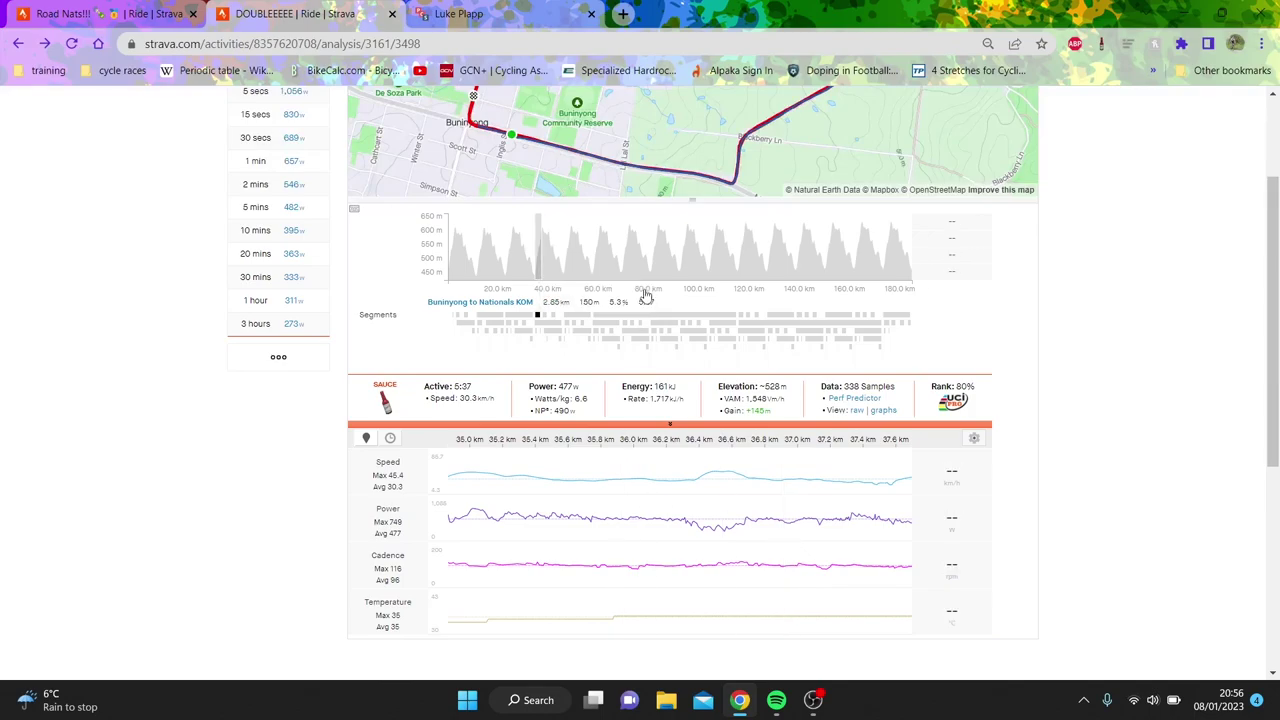
mouse_move(568, 328)
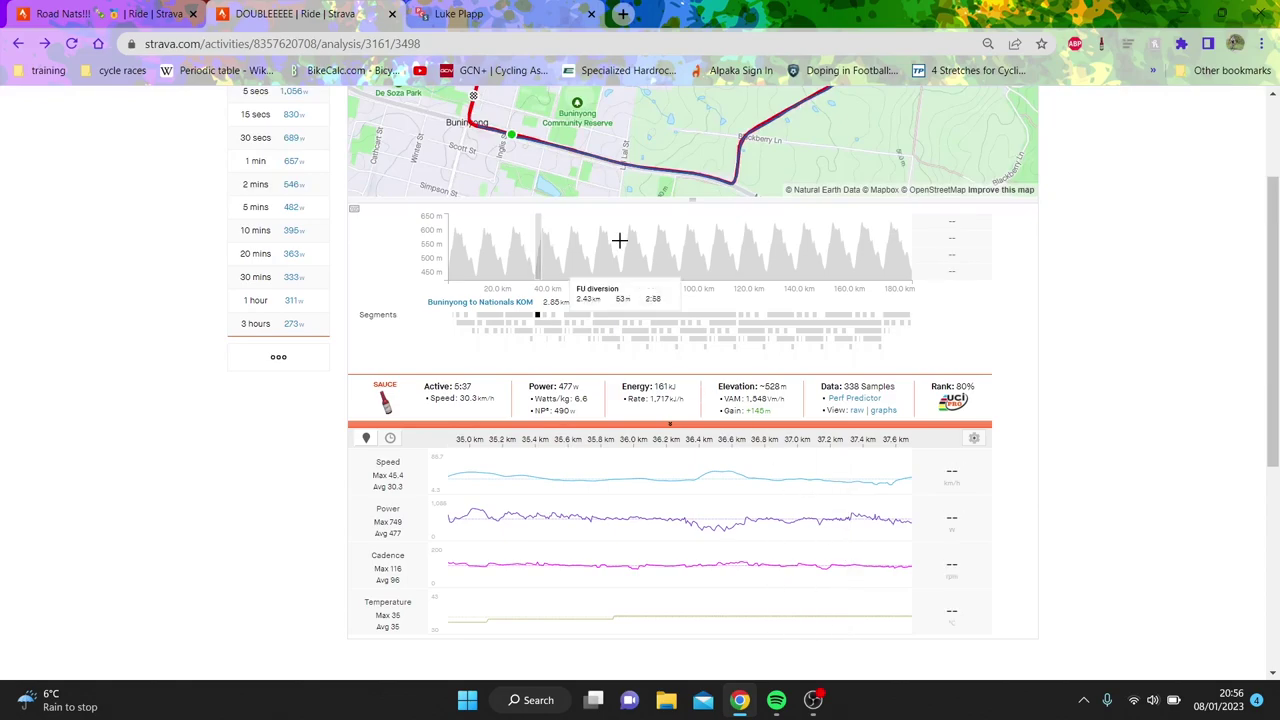
click(569, 330)
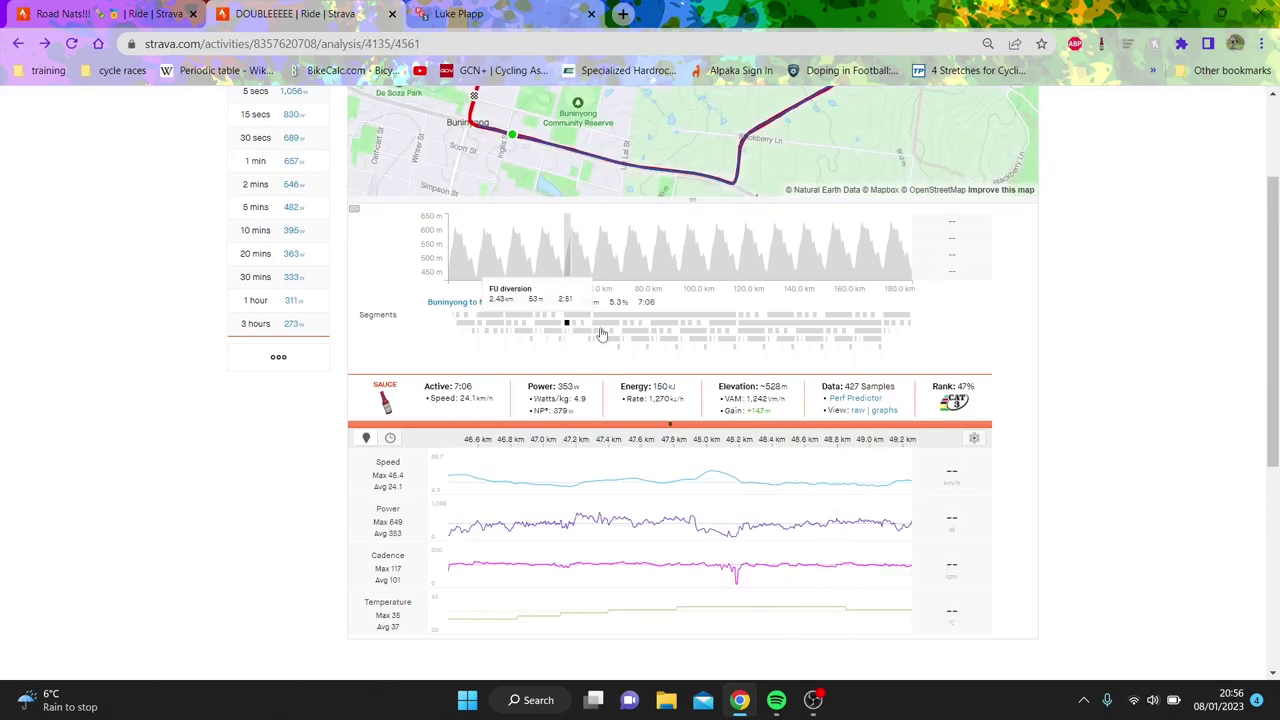
click(596, 331)
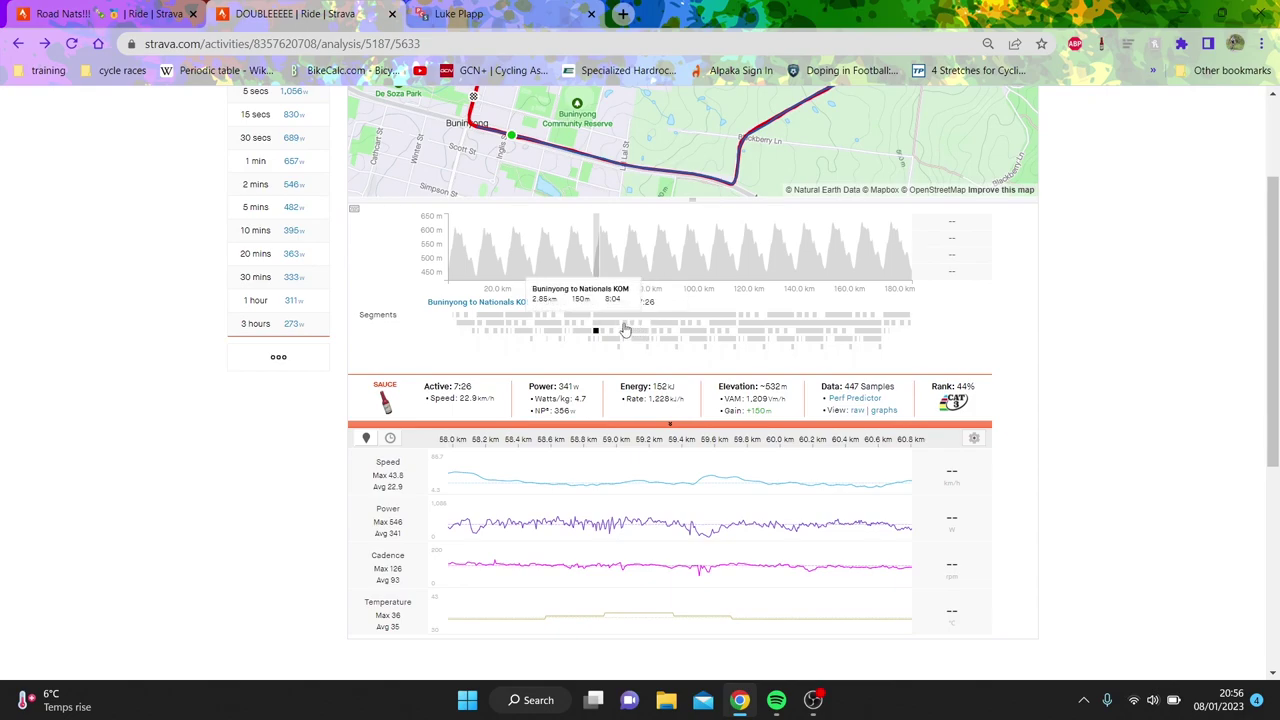
Continue through later KOM laps, ending on the 6:31, 405 W effort near 139 km
click(624, 323)
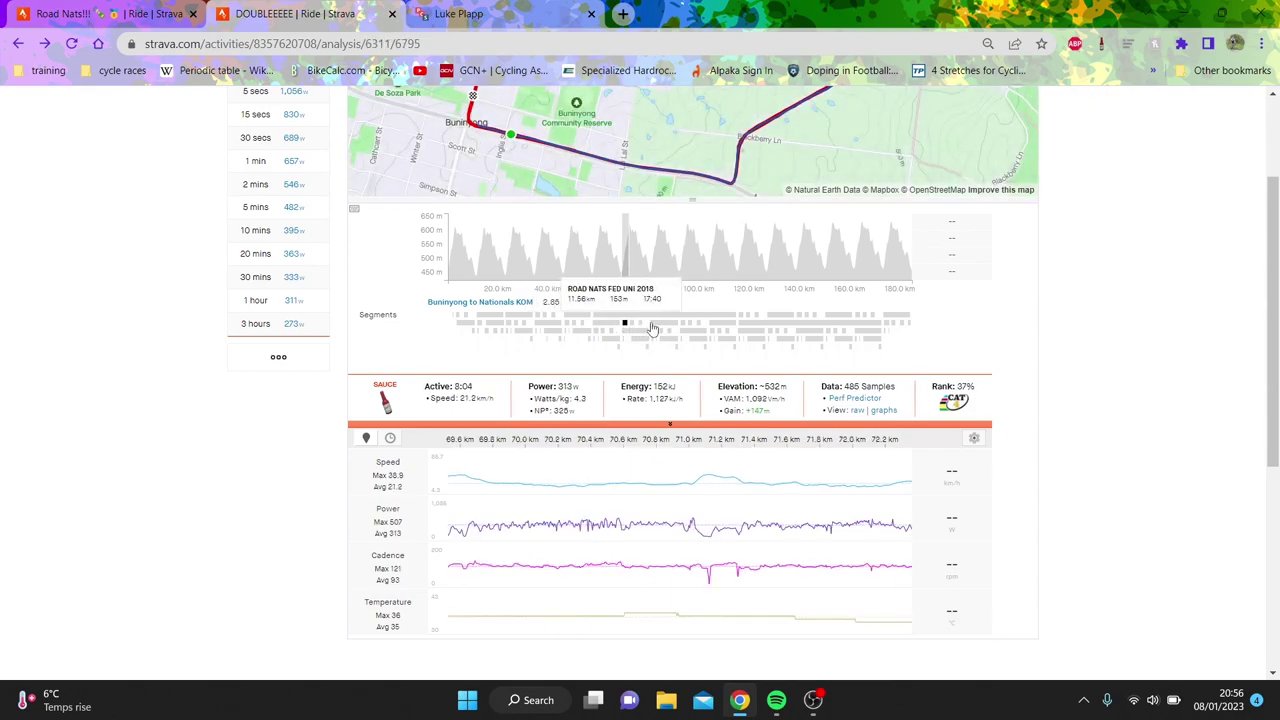
click(653, 331)
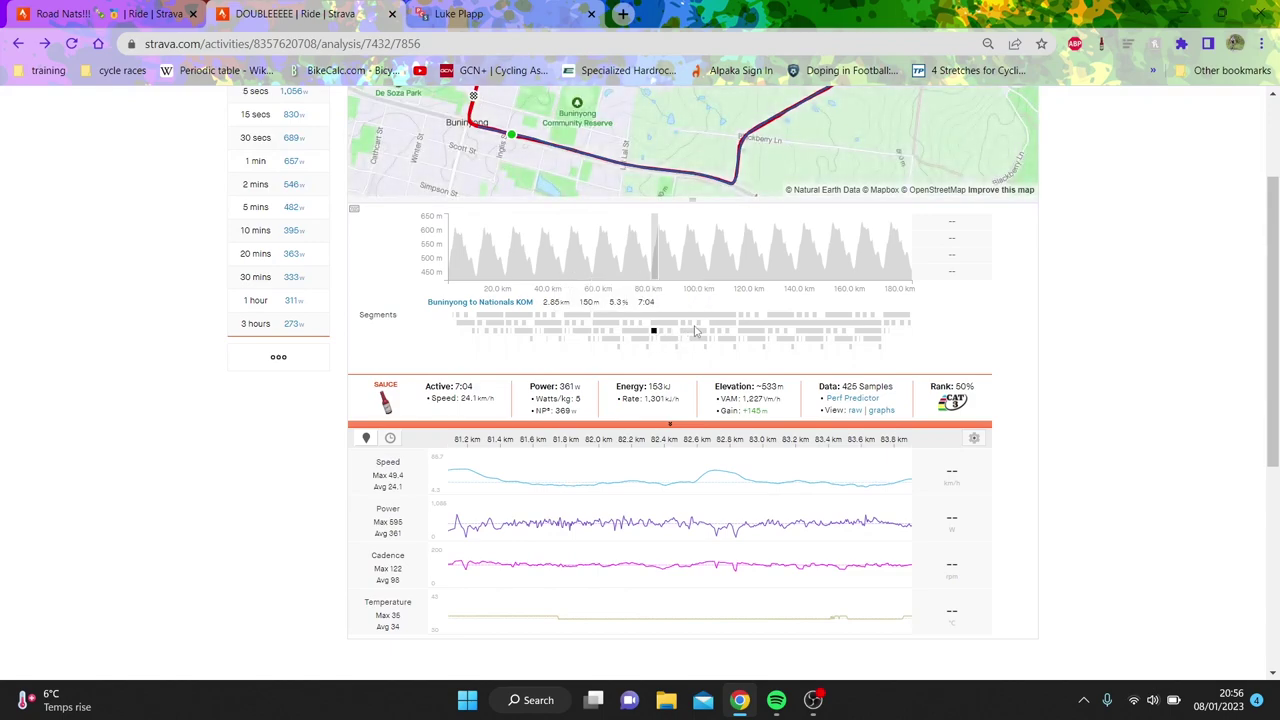
click(683, 323)
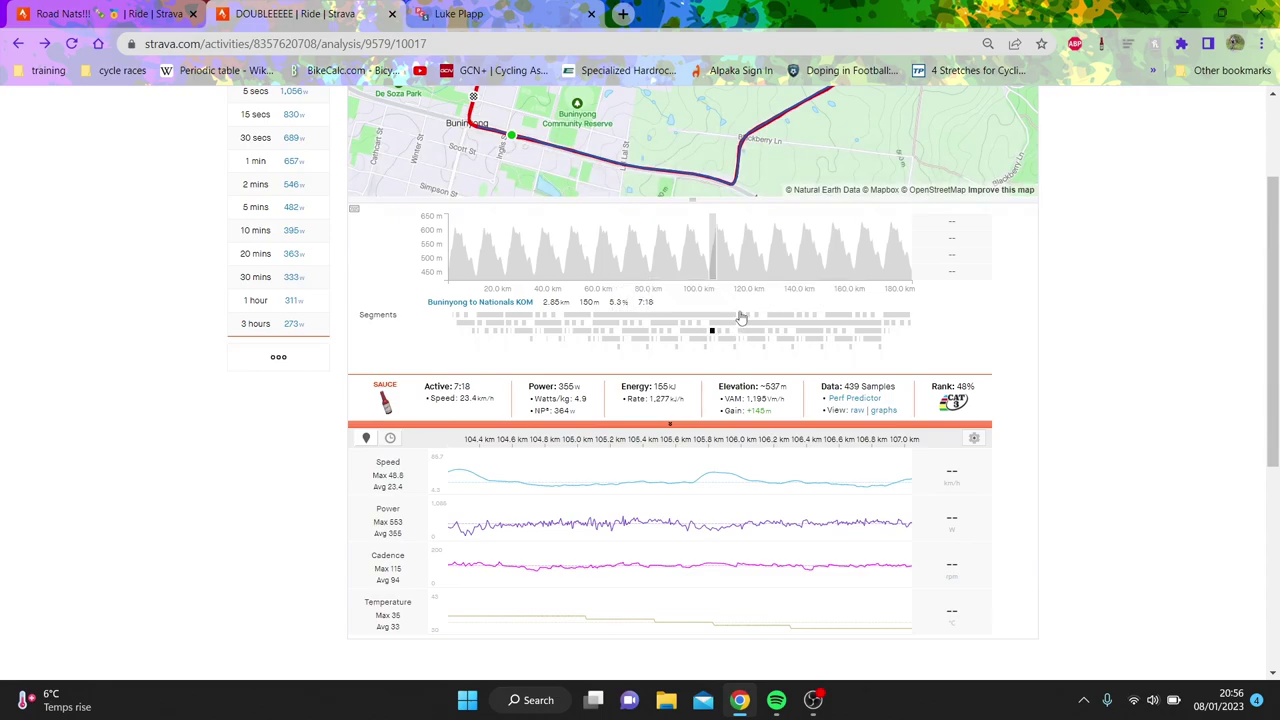
click(740, 317)
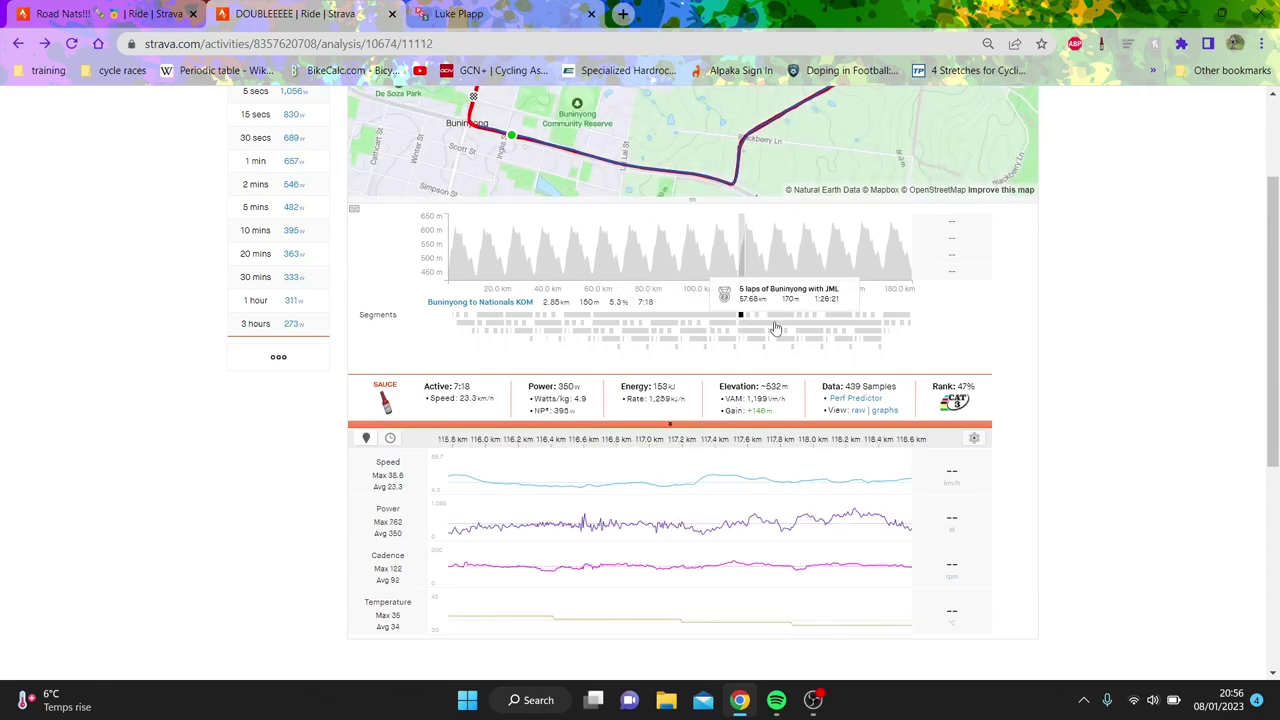
click(770, 332)
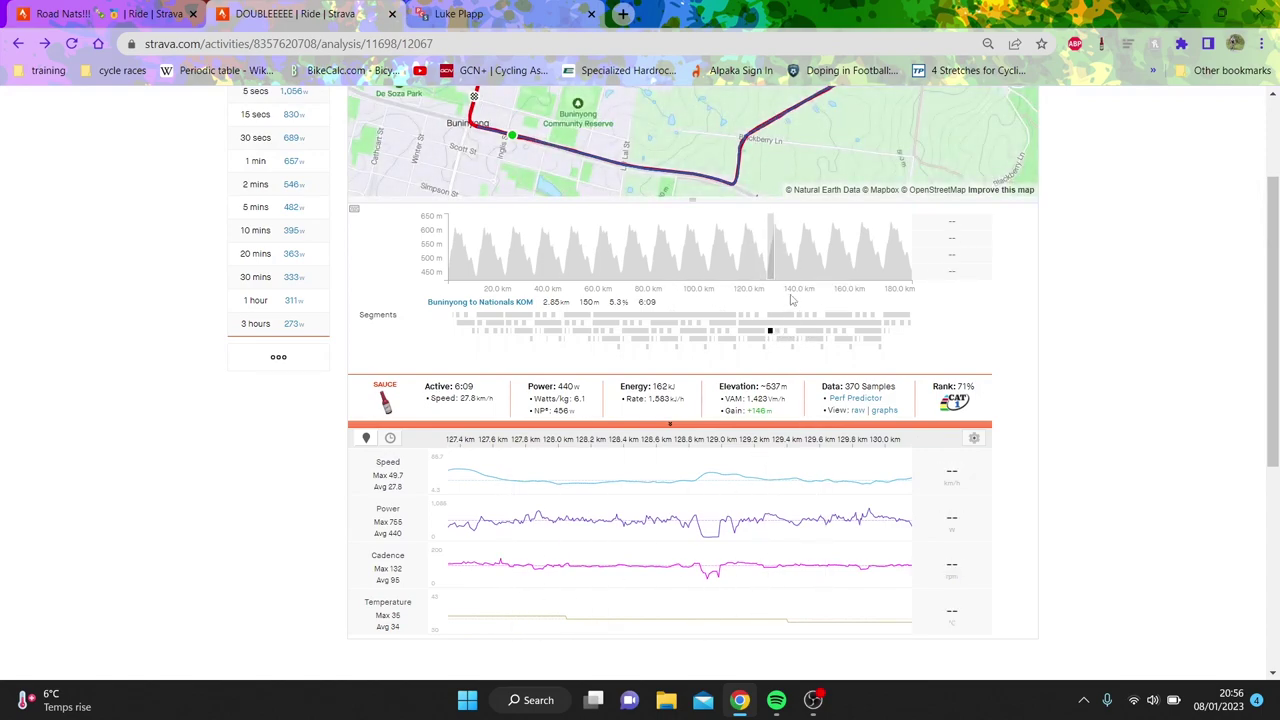
click(799, 317)
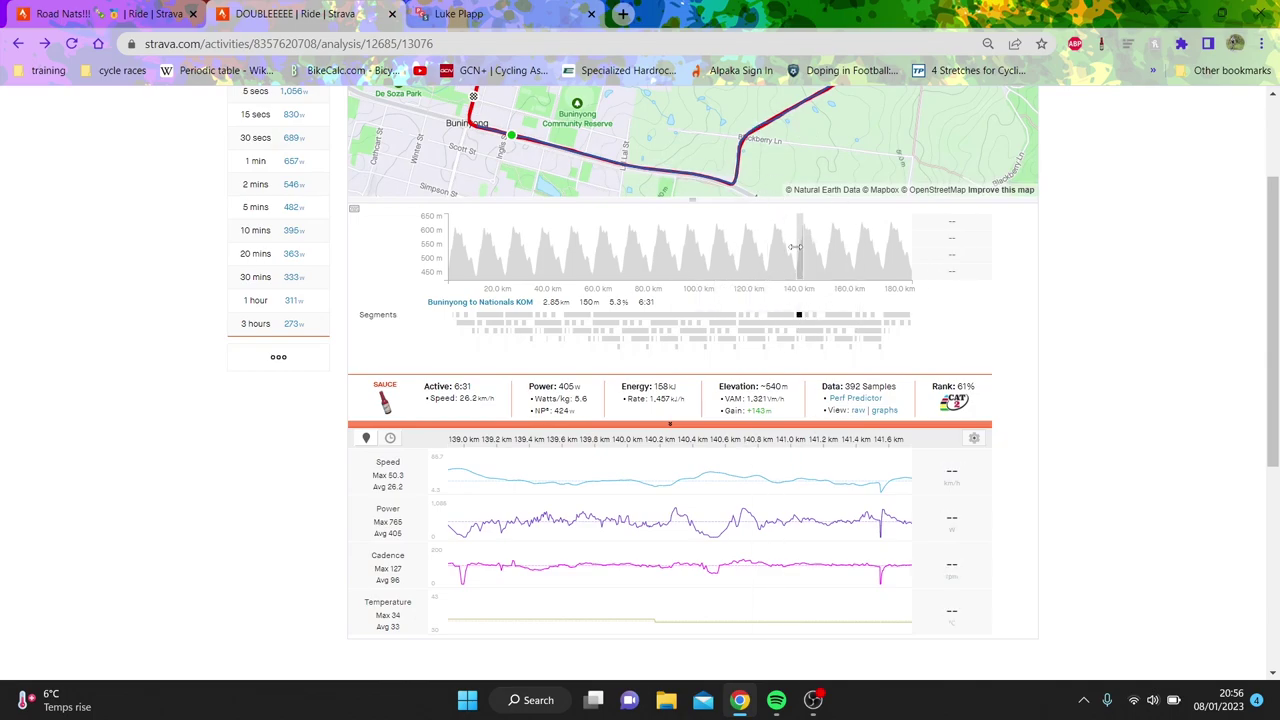
Show the KOM efforts near 150 km, the next lap, and the final lap
drag(791, 246, 93, 305)
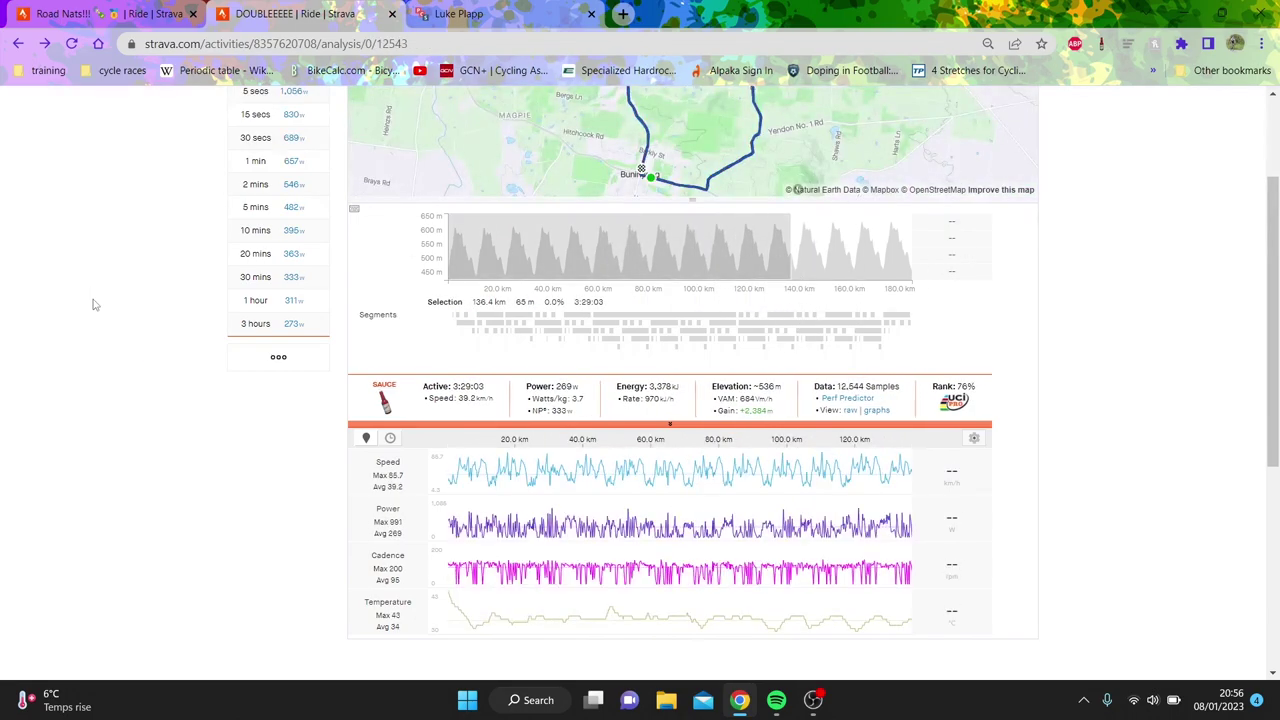
click(831, 245)
click(829, 332)
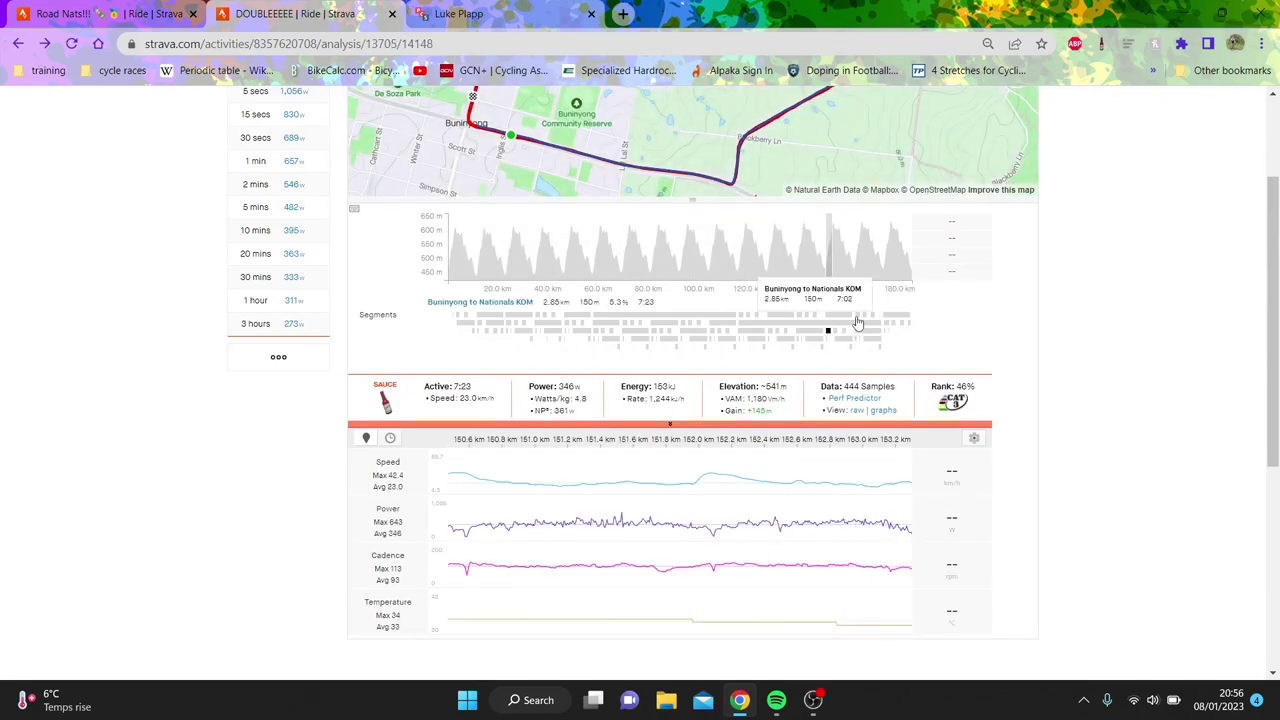
click(857, 318)
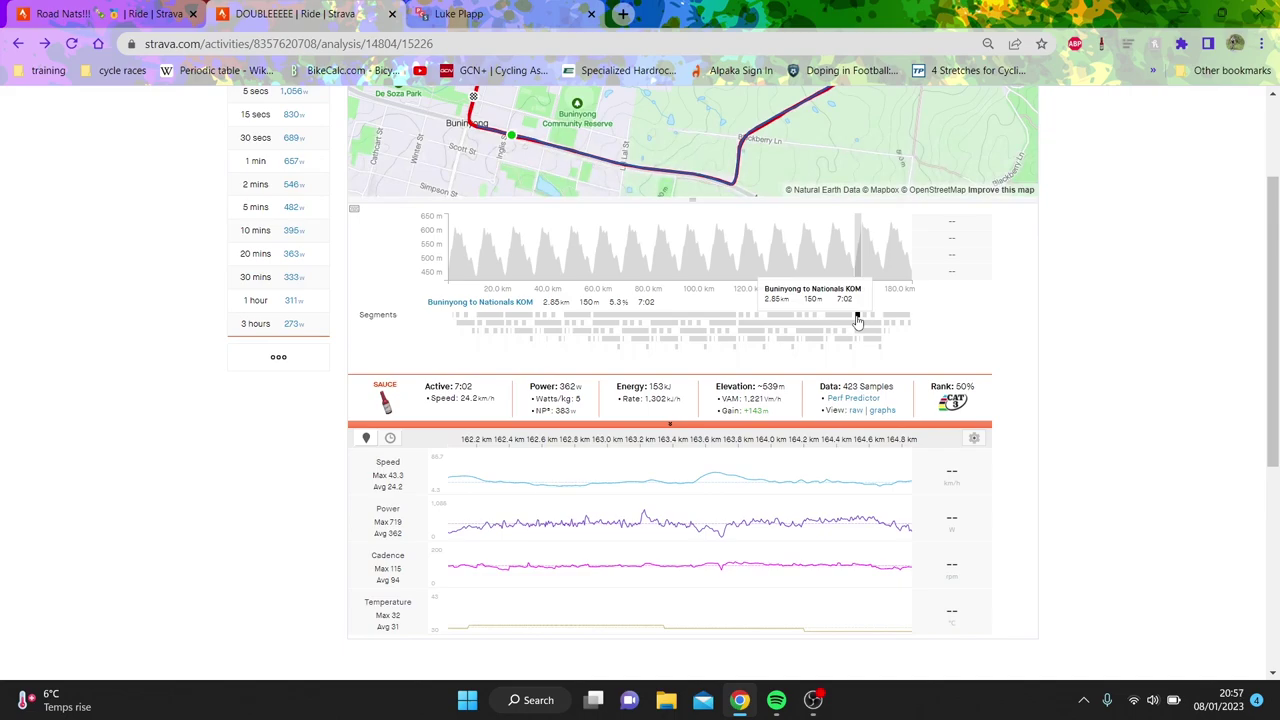
click(888, 330)
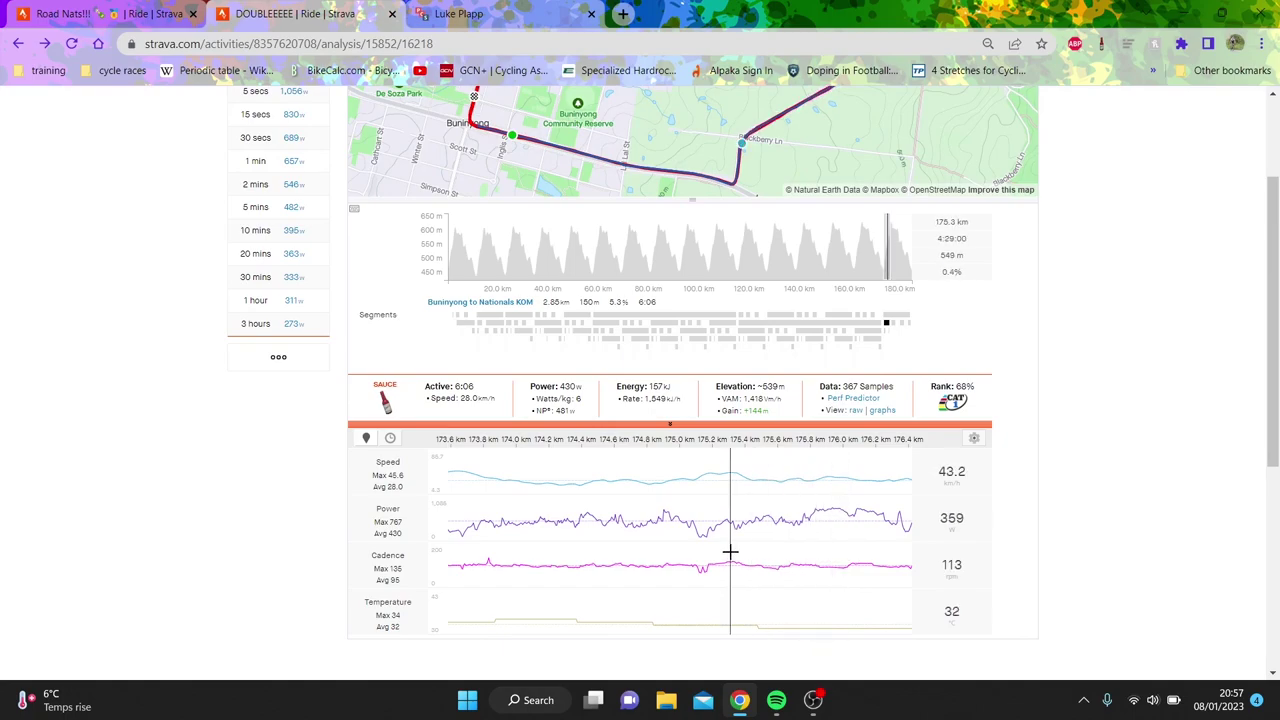
Narrow the charts to the 1.5 km stretch at 177.6–179 km (1:48, 454 W)
drag(740, 551, 937, 547)
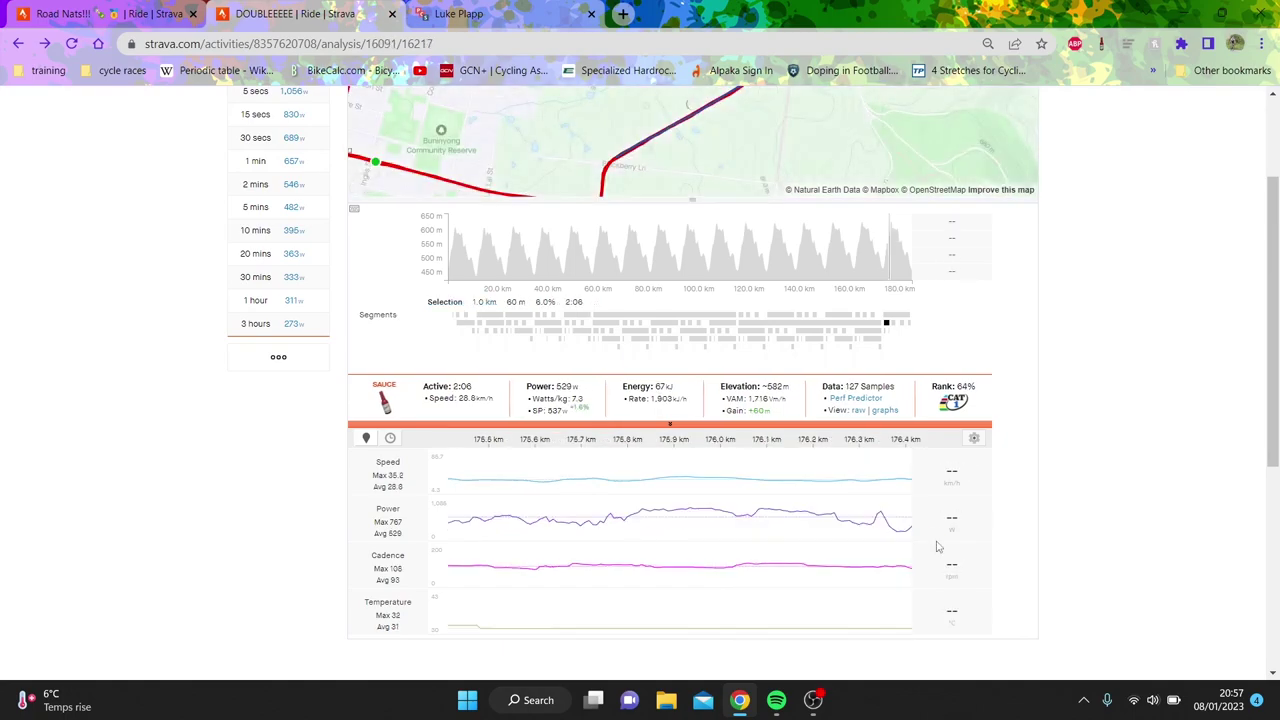
click(647, 244)
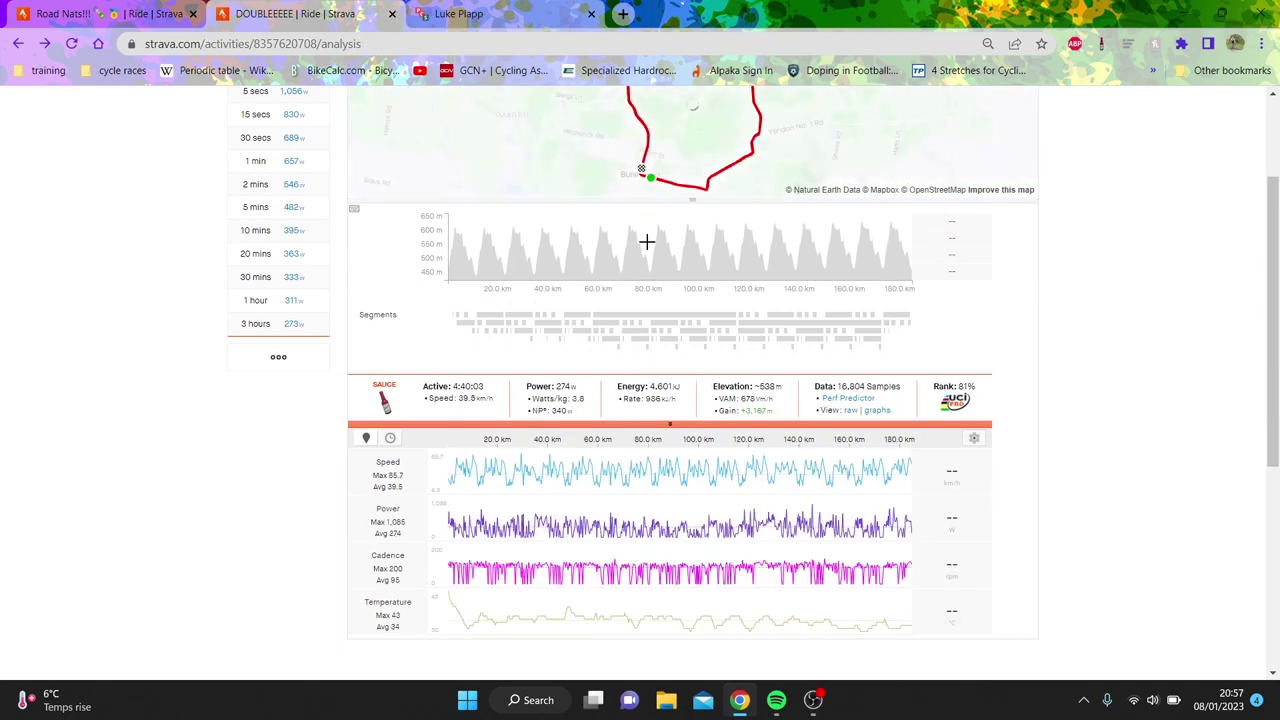
drag(627, 250, 678, 260)
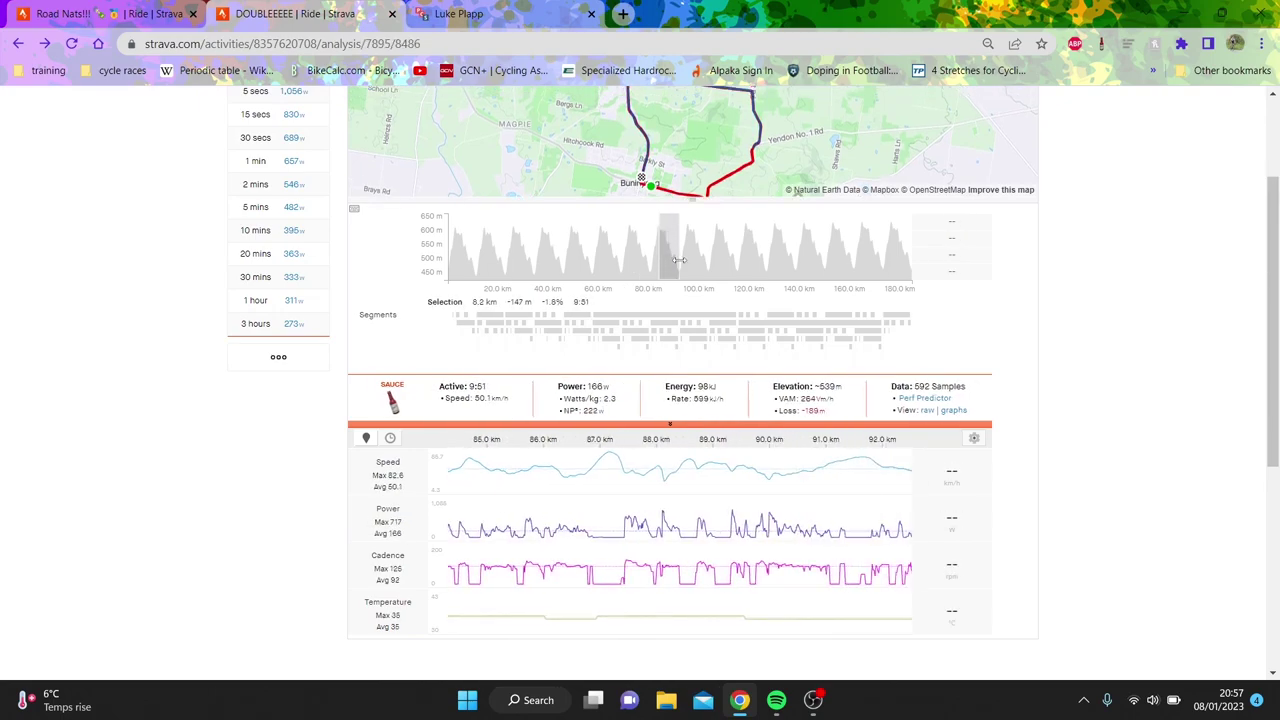
click(850, 258)
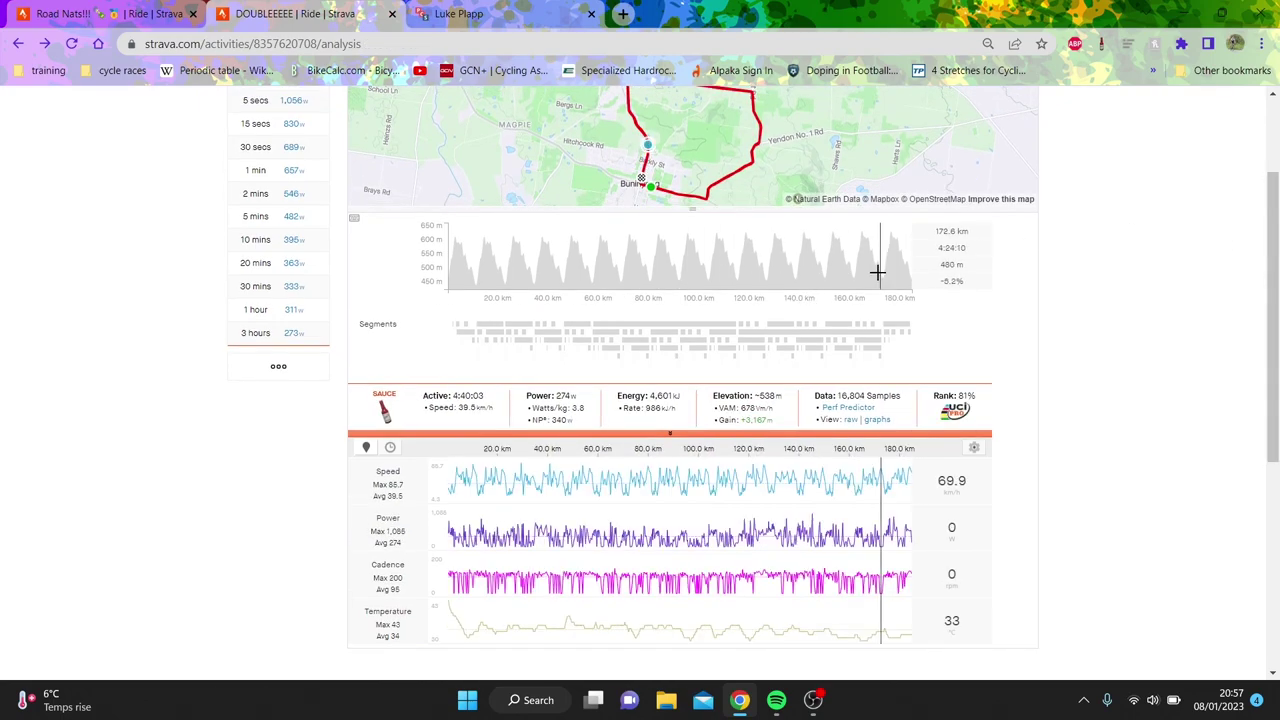
drag(891, 277, 924, 285)
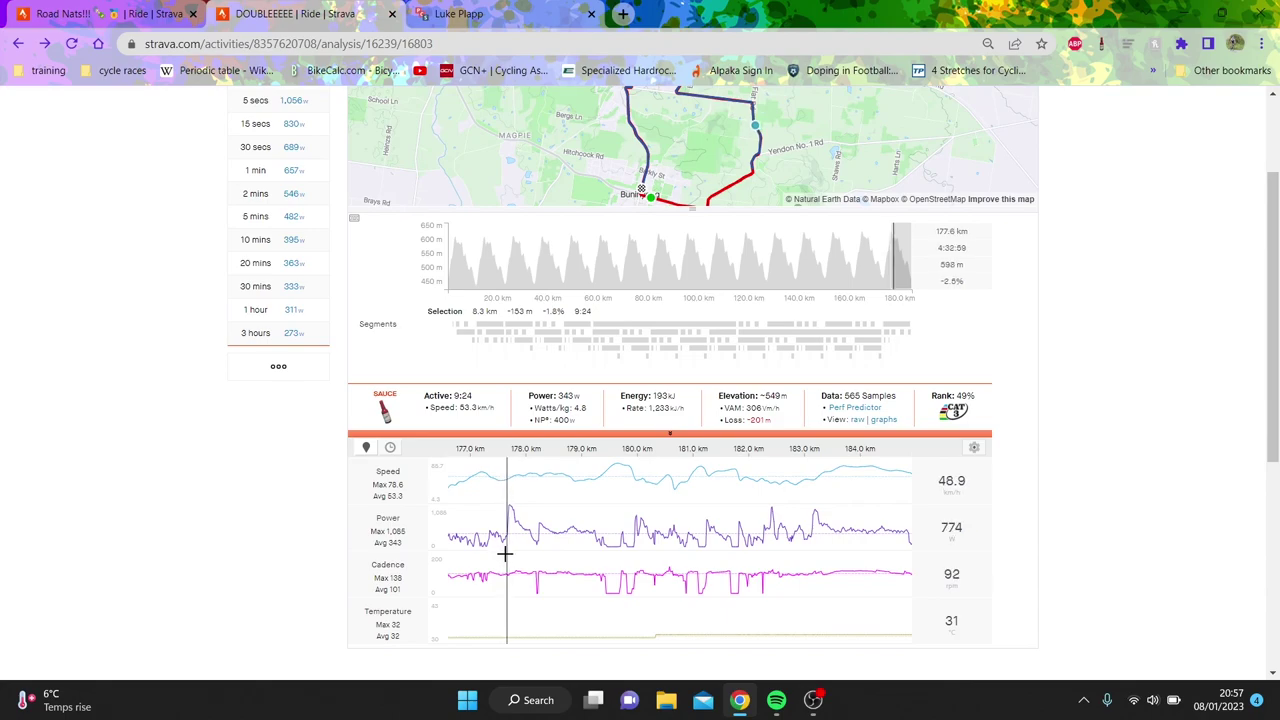
drag(502, 548, 590, 558)
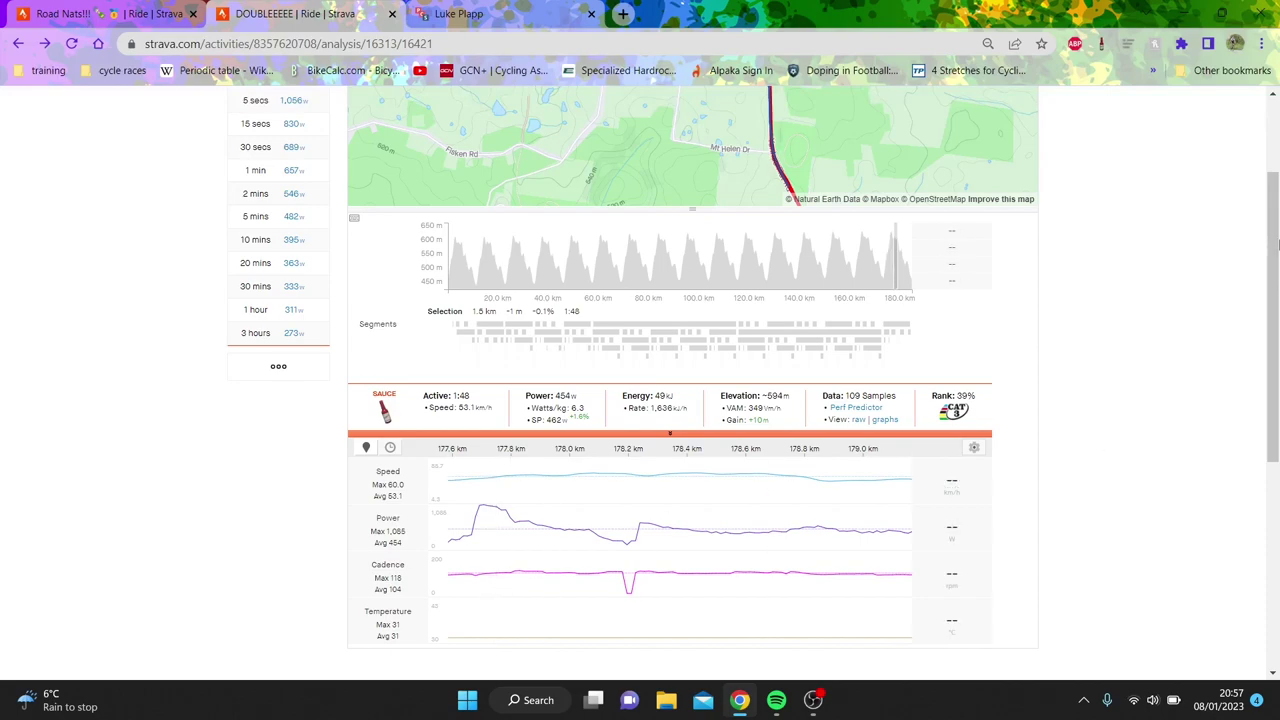
Try several selections on the final lap, down to an 8-second burst near 183.1 km
scroll(495, 578, up, 1)
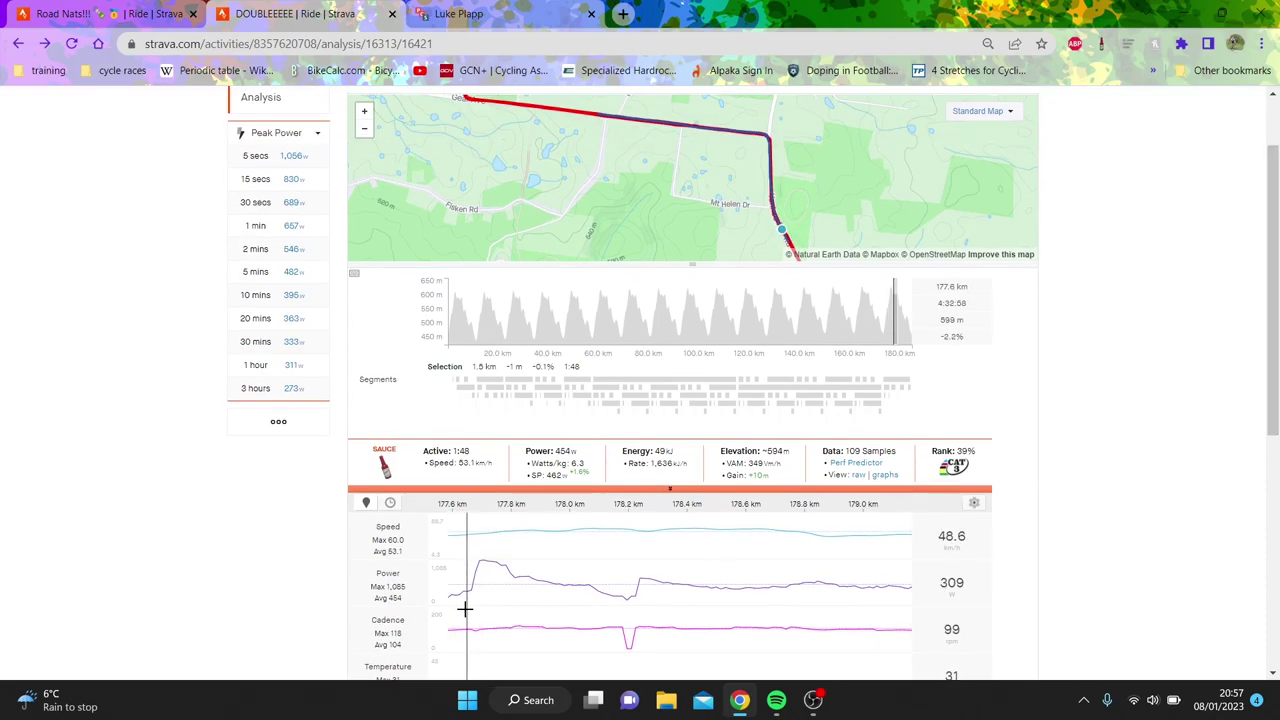
drag(471, 608, 908, 605)
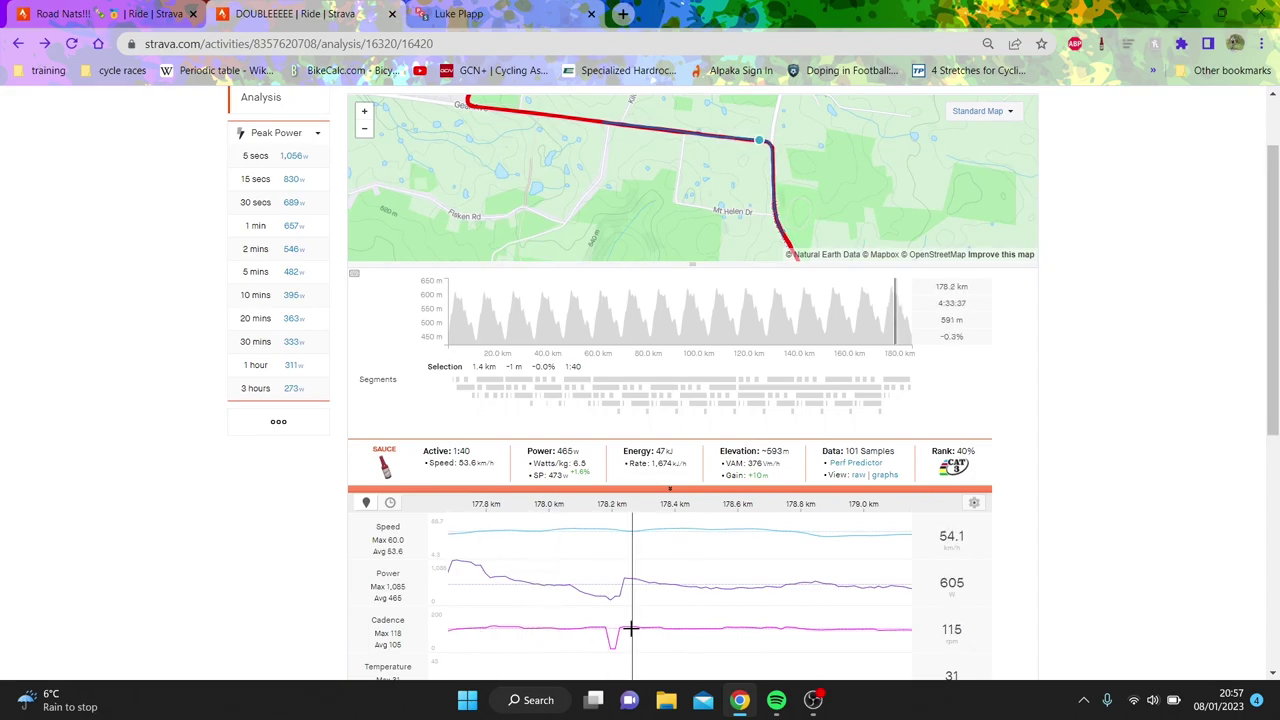
drag(620, 623, 1113, 592)
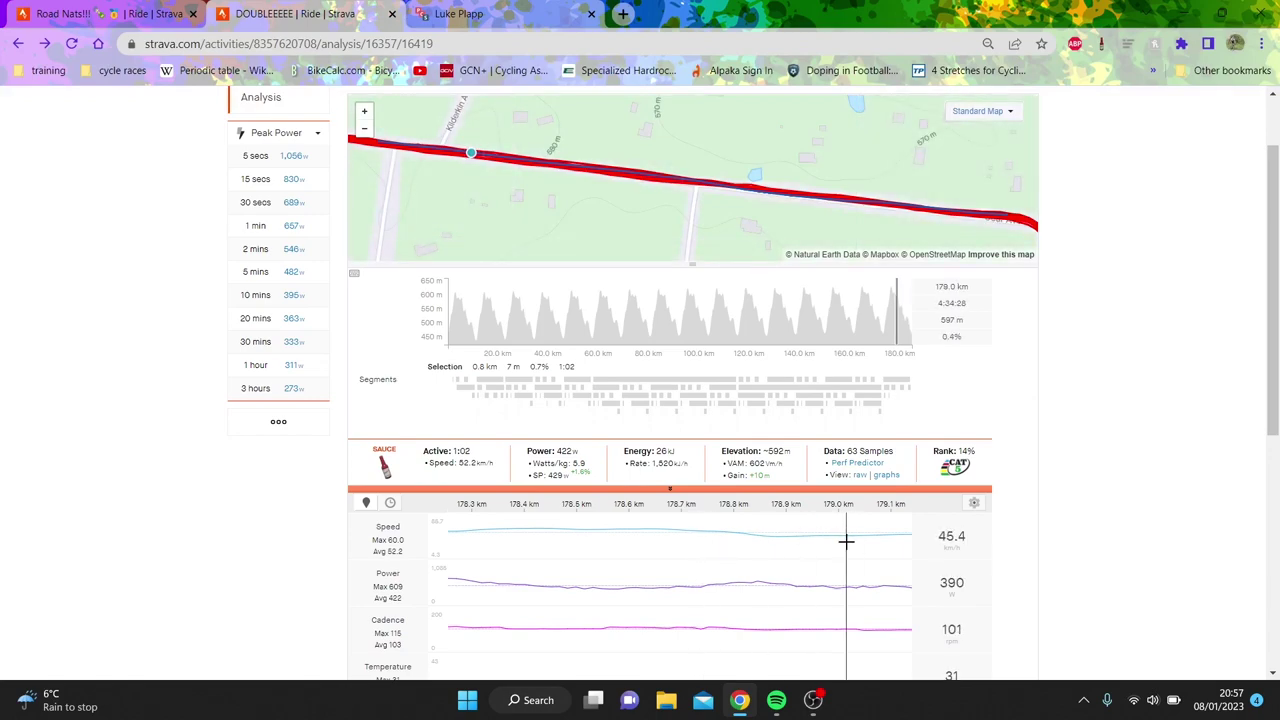
mouse_move(908, 319)
mouse_down()
mouse_move(894, 317)
mouse_move(894, 334)
mouse_up()
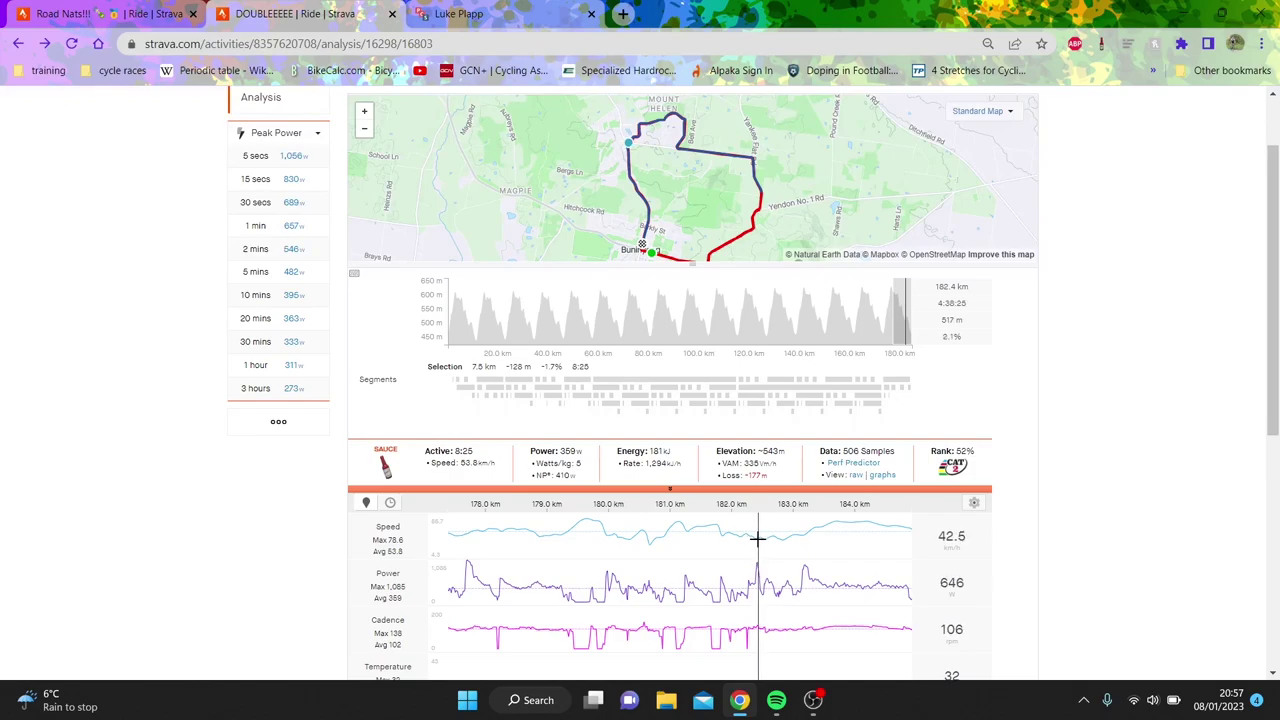
drag(794, 534, 1118, 545)
drag(455, 642, 1120, 634)
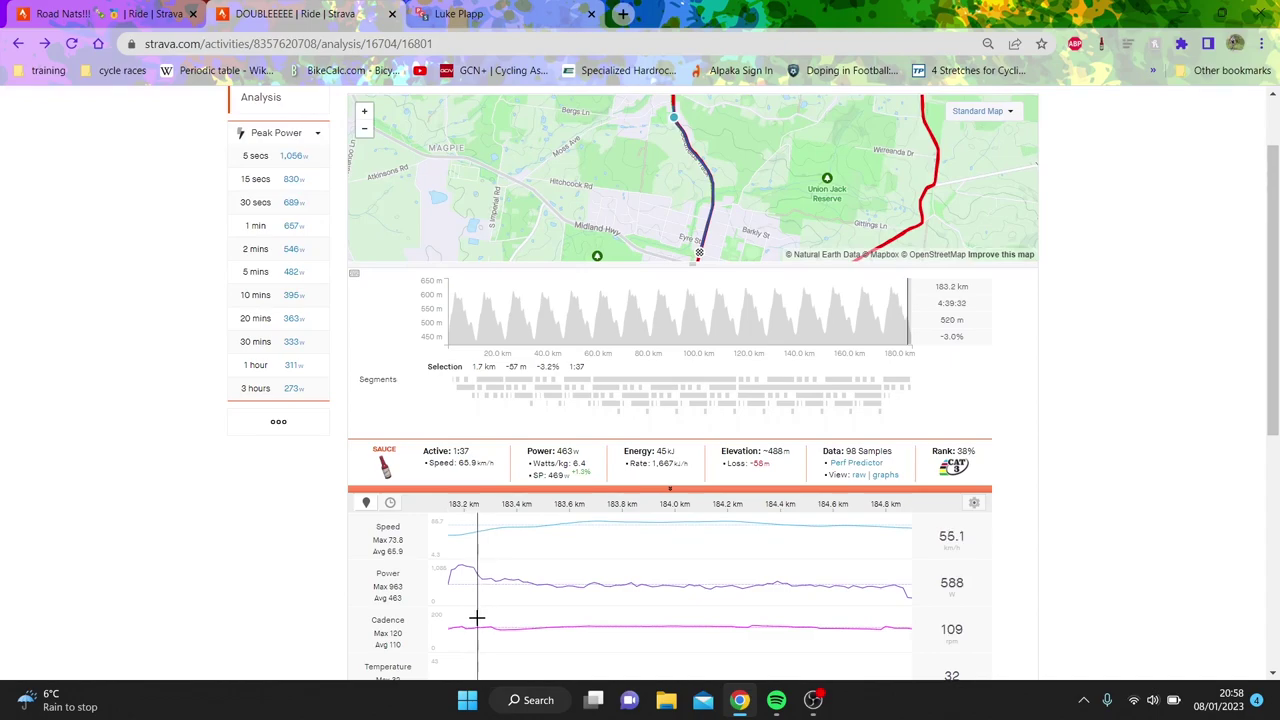
drag(477, 618, 277, 583)
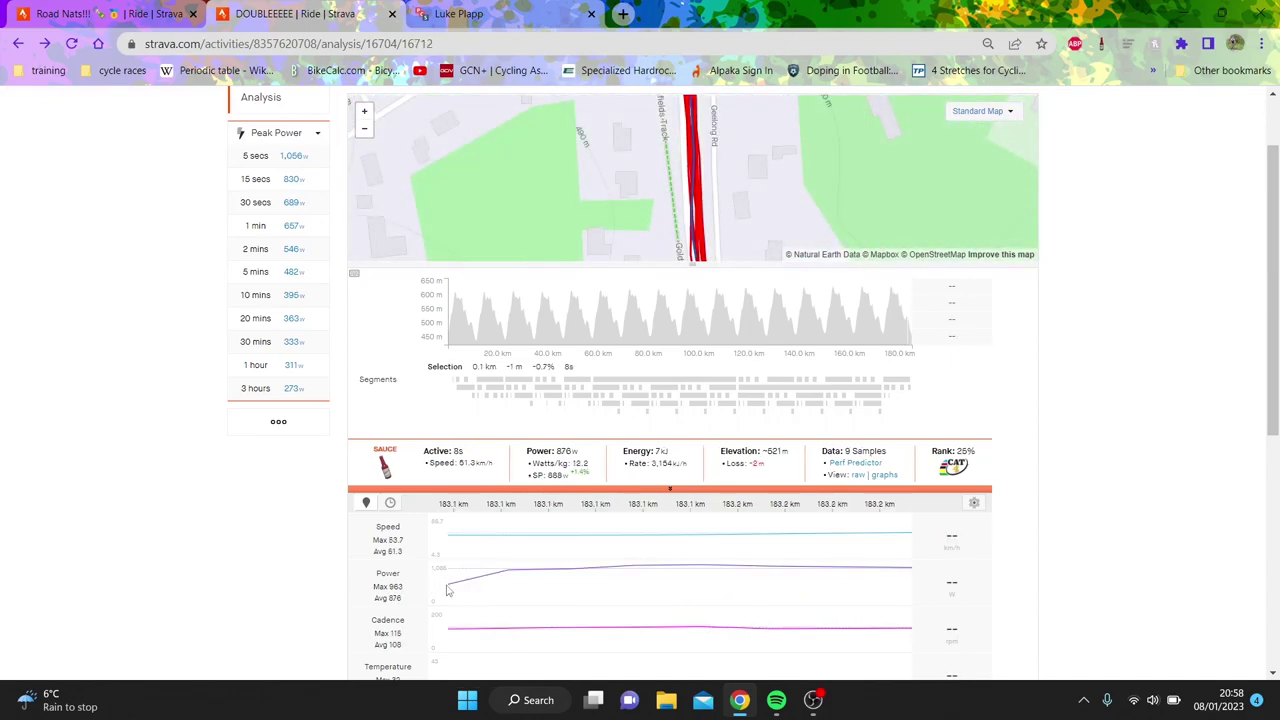
Reset and select the 183.4–184.8 km run-in: 1:21 at 429 W, 67.9 km/h
click(884, 562)
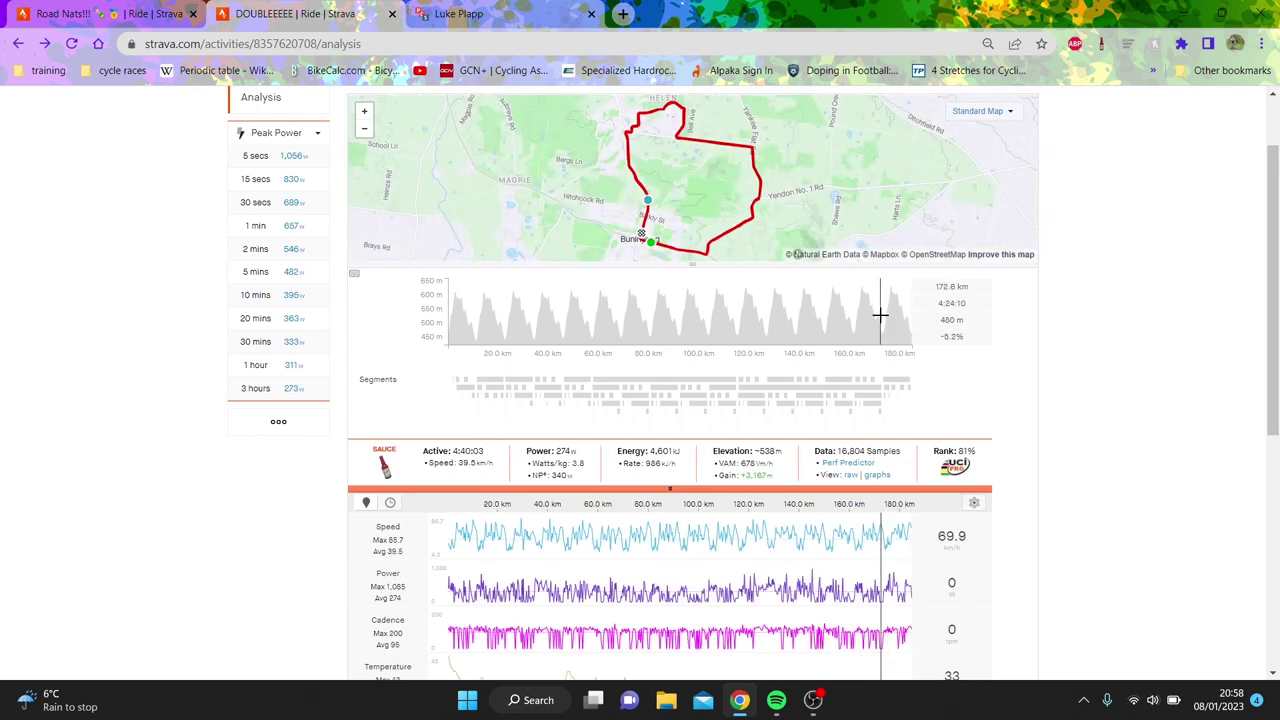
drag(880, 315, 1128, 331)
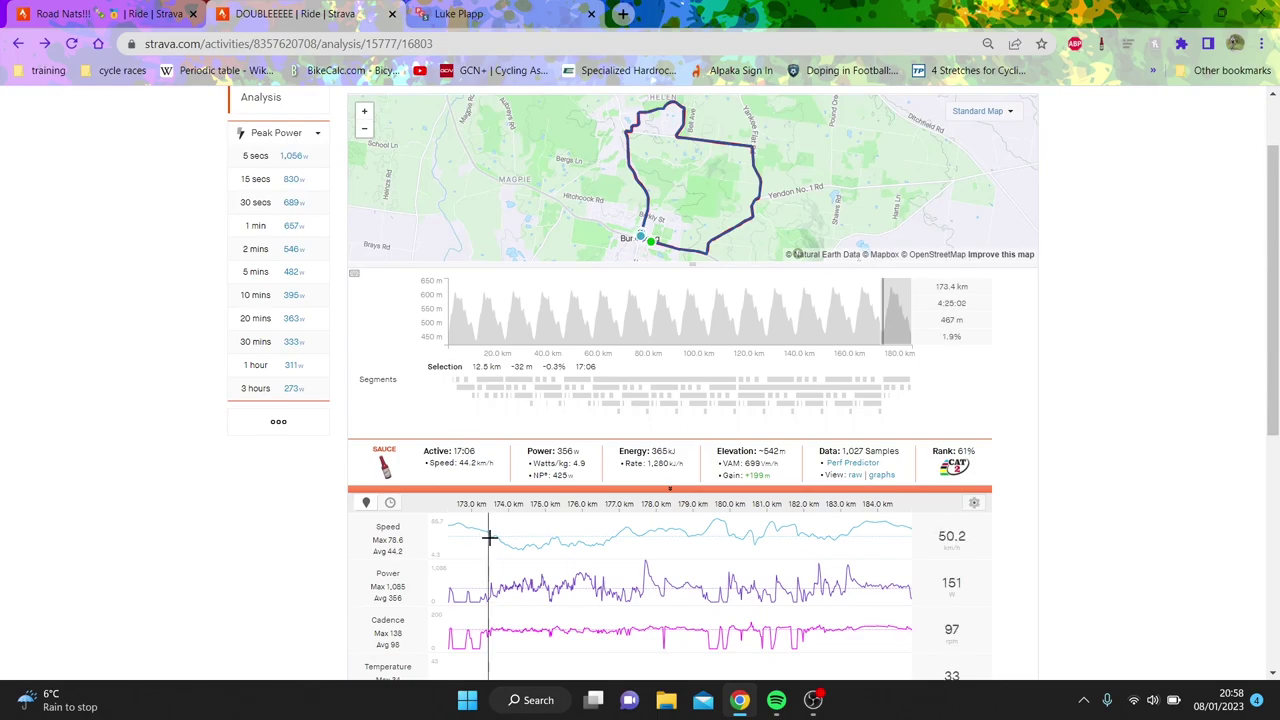
drag(490, 538, 1212, 510)
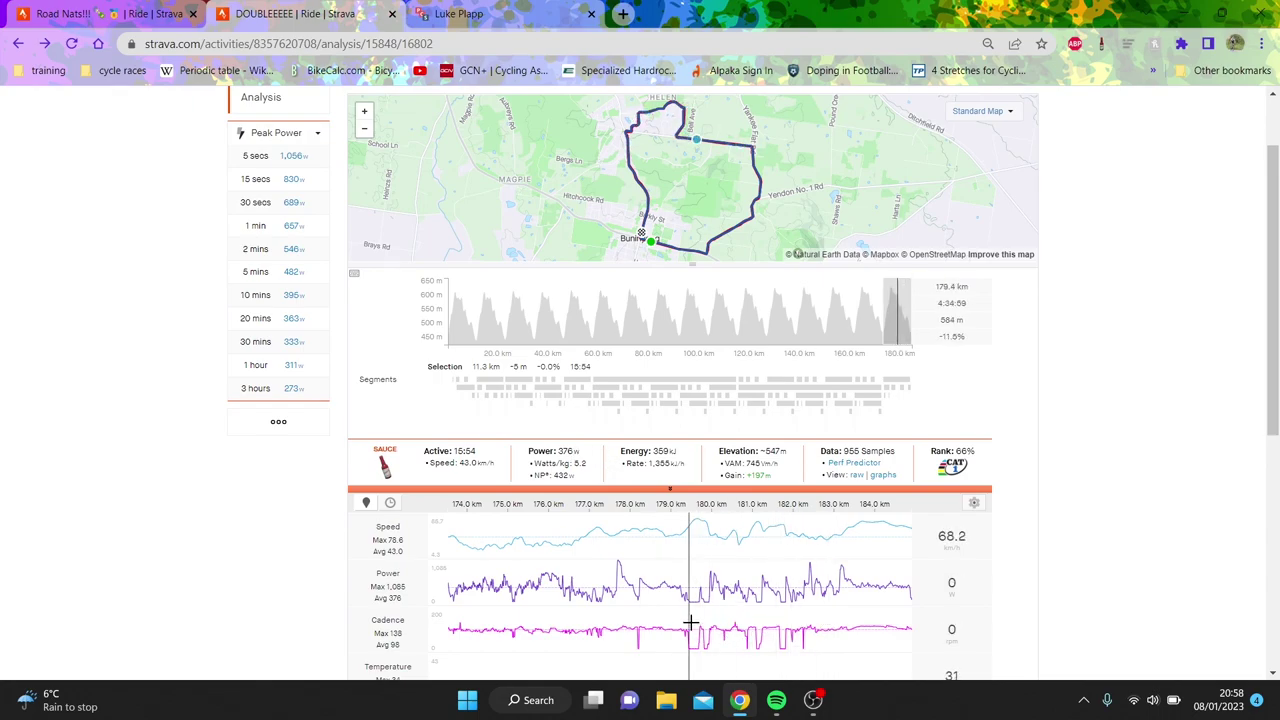
drag(830, 623, 1036, 623)
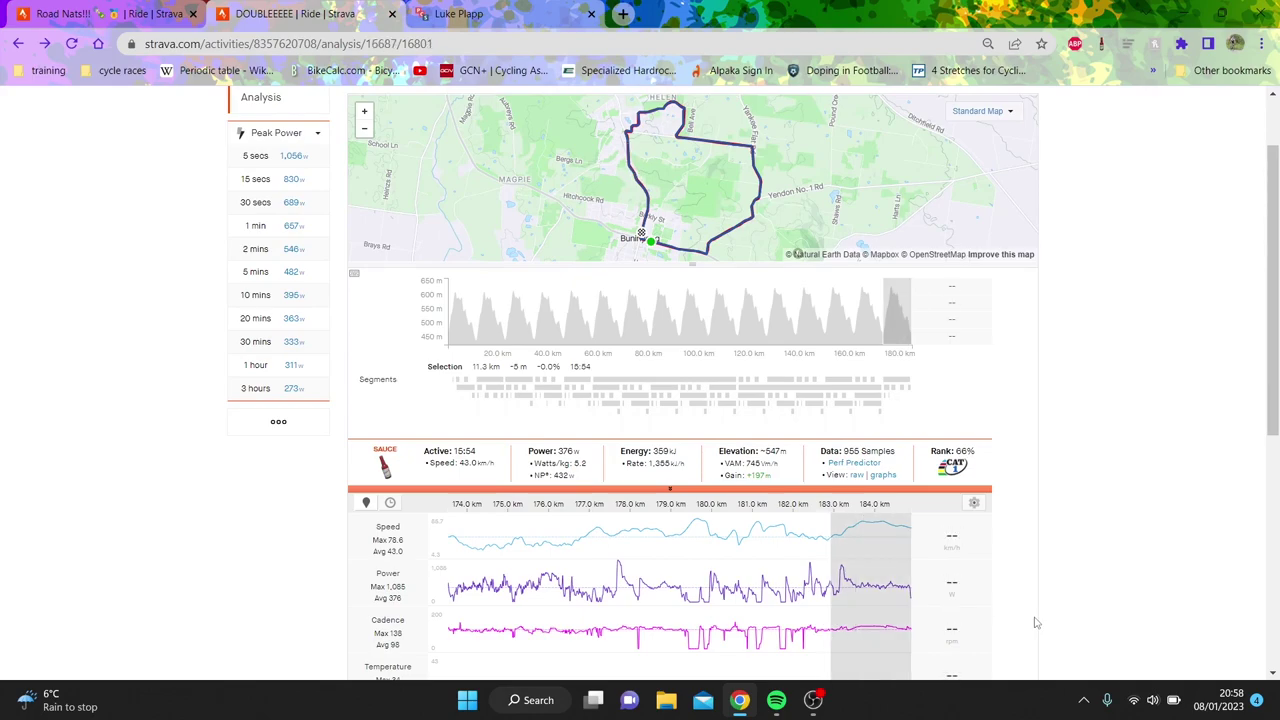
drag(543, 600, 904, 606)
scroll(900, 600, down, 1)
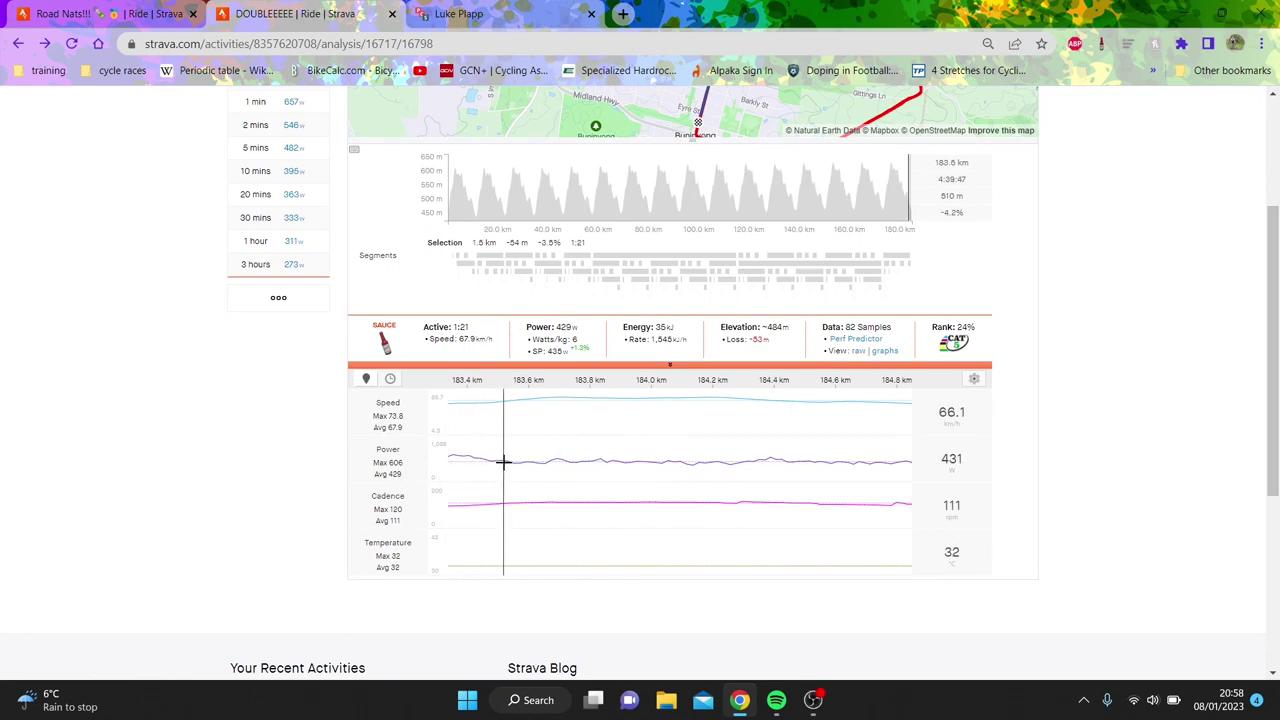
drag(1276, 296, 1240, 286)
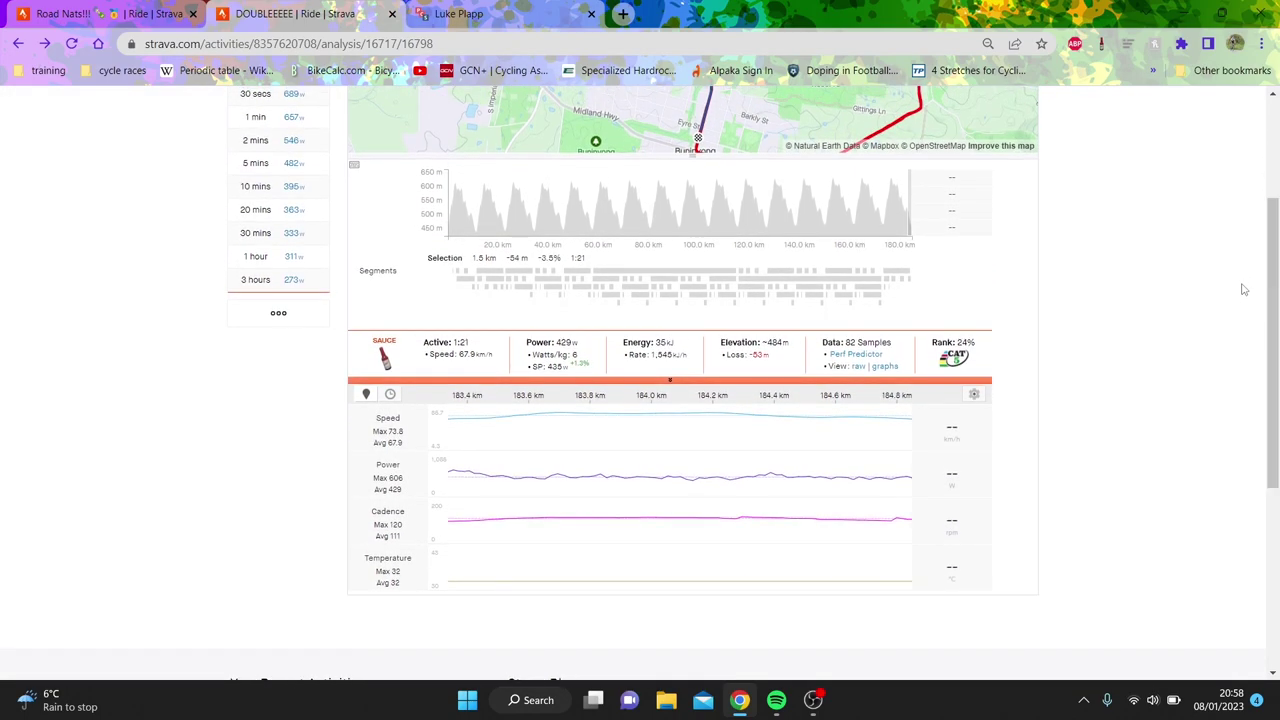
Clear the selection and view the men's ride overview
click(871, 447)
click(130, 8)
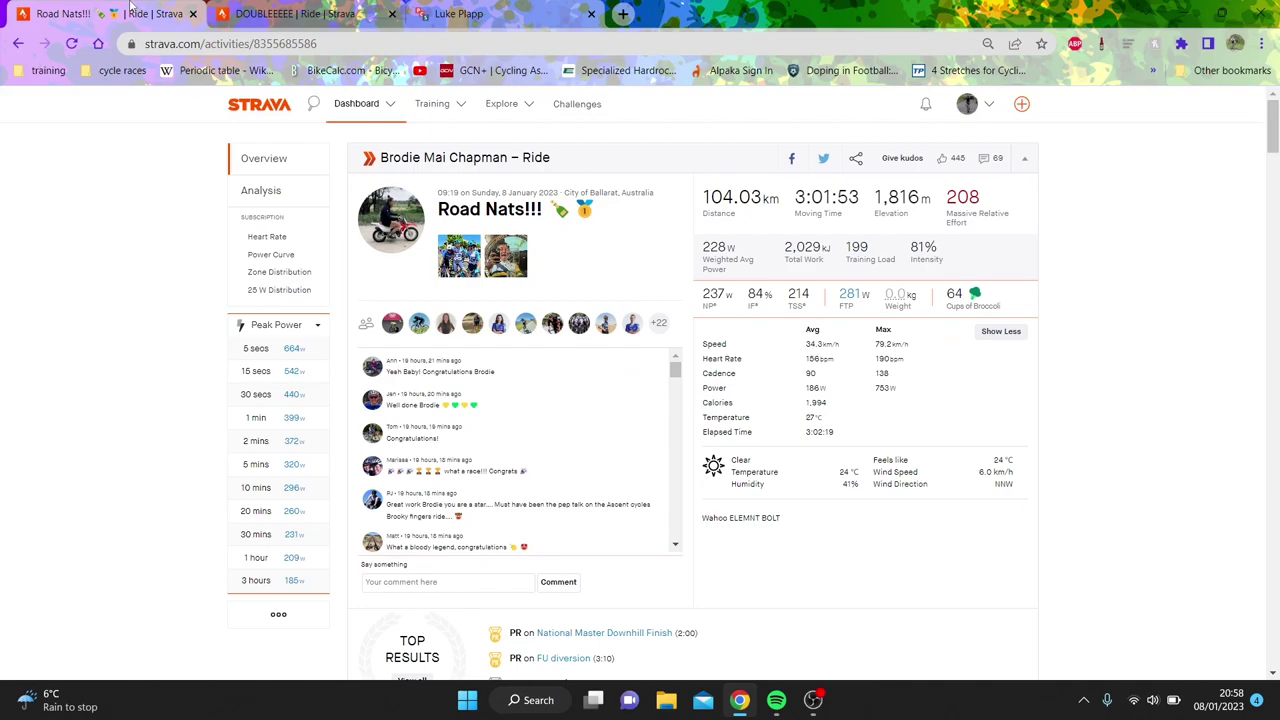
click(242, 12)
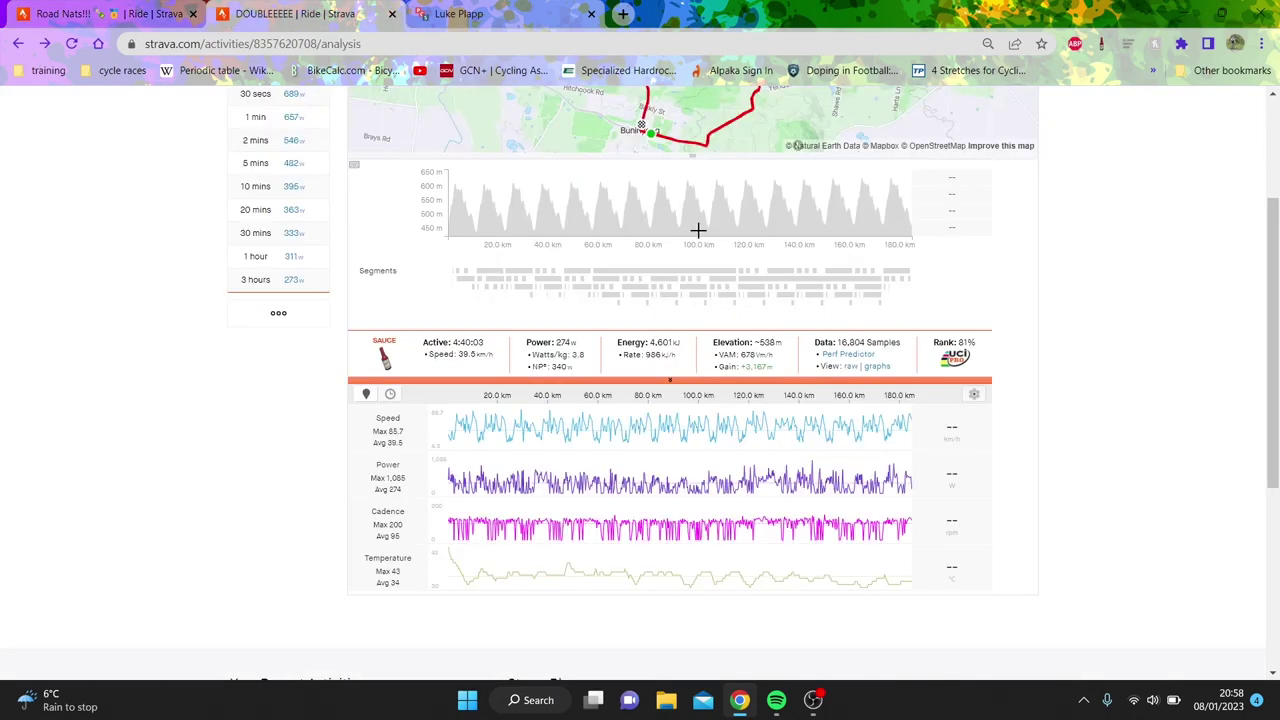
drag(1273, 300, 1228, 166)
click(297, 174)
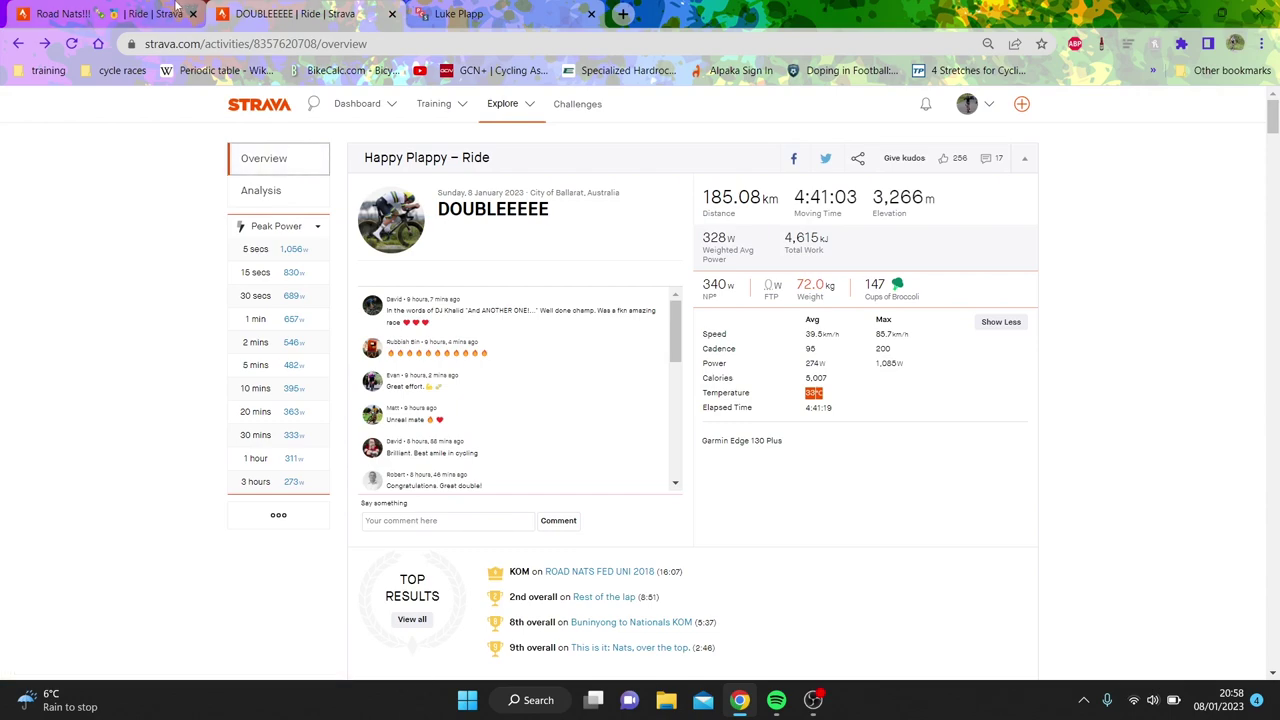
On the women's Road Nats!!! ride, note the 237 W normalized power and enlarge the first photo
mouse_move(176, 6)
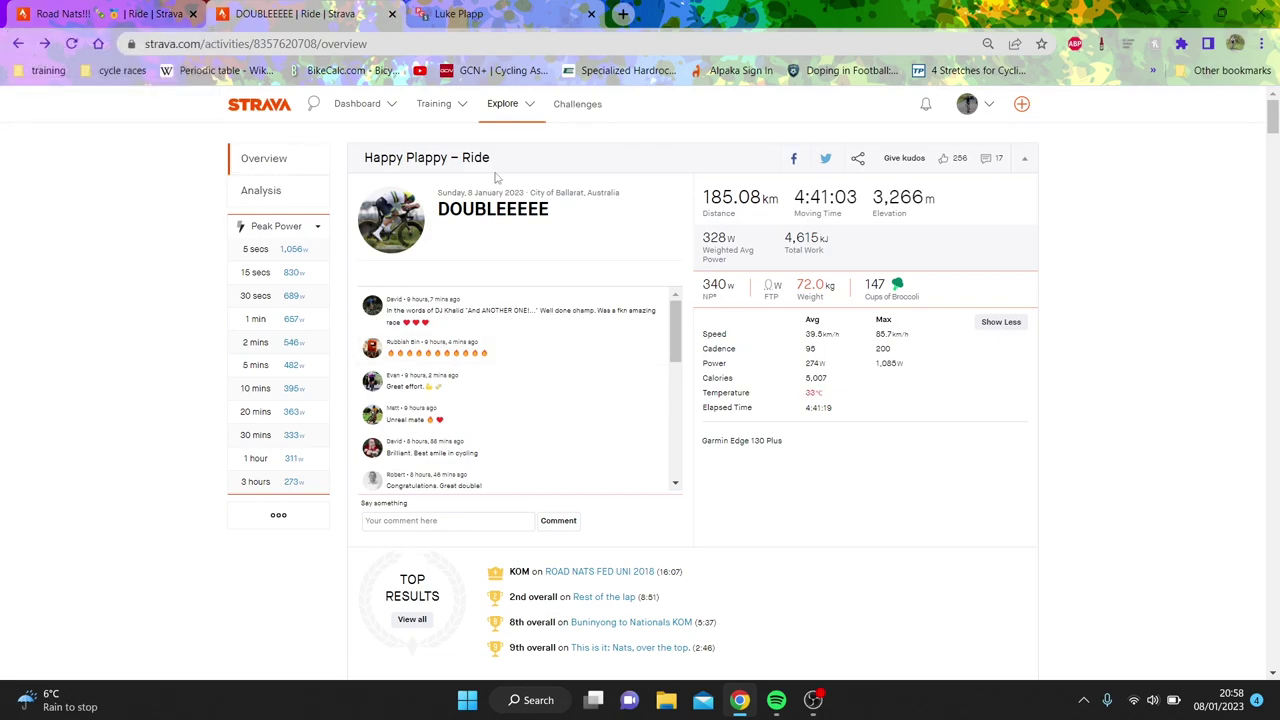
click(115, 7)
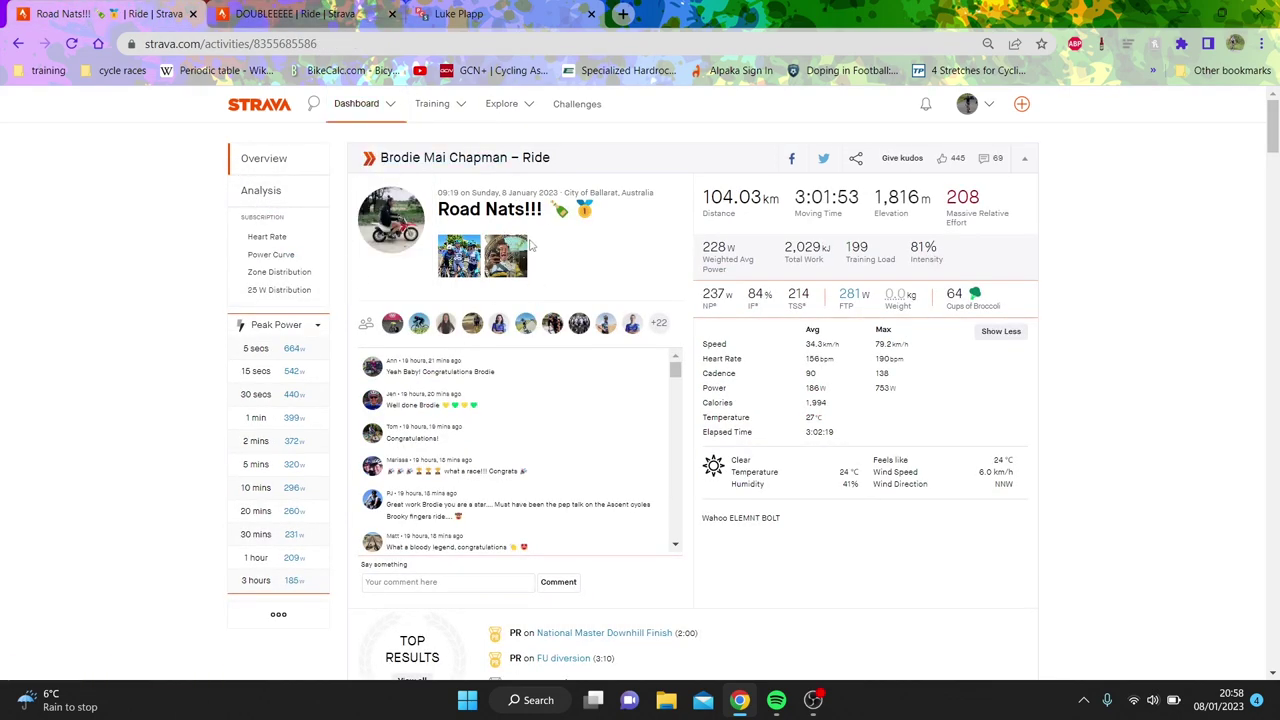
mouse_move(713, 291)
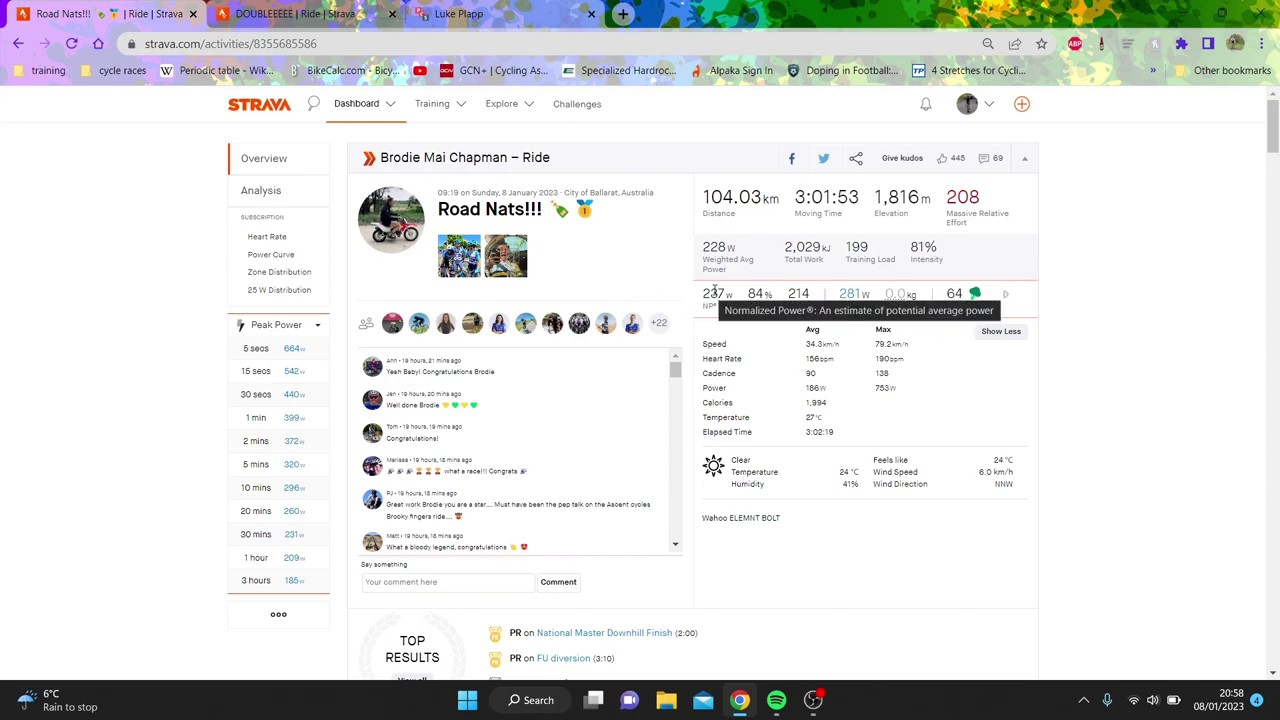
drag(723, 291, 712, 293)
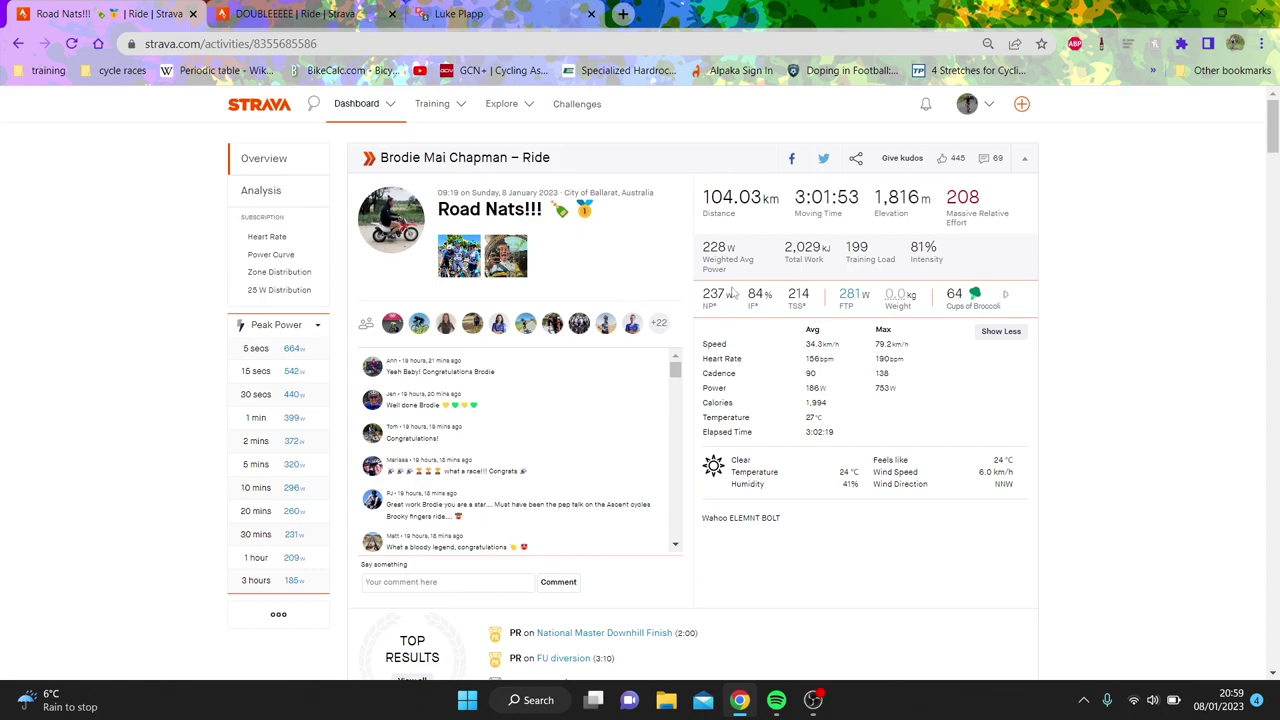
click(447, 262)
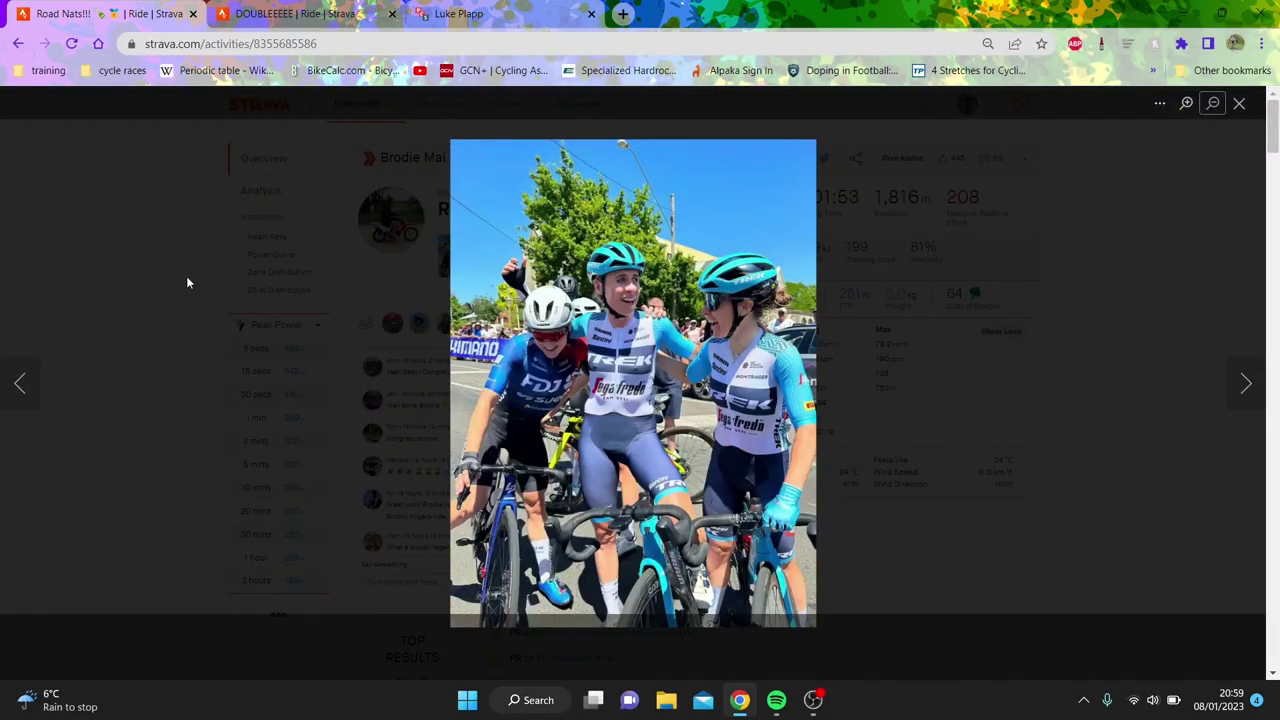
Close the photo and zoom the ride analysis to the Buninyong to Nationals KOM effort
click(186, 215)
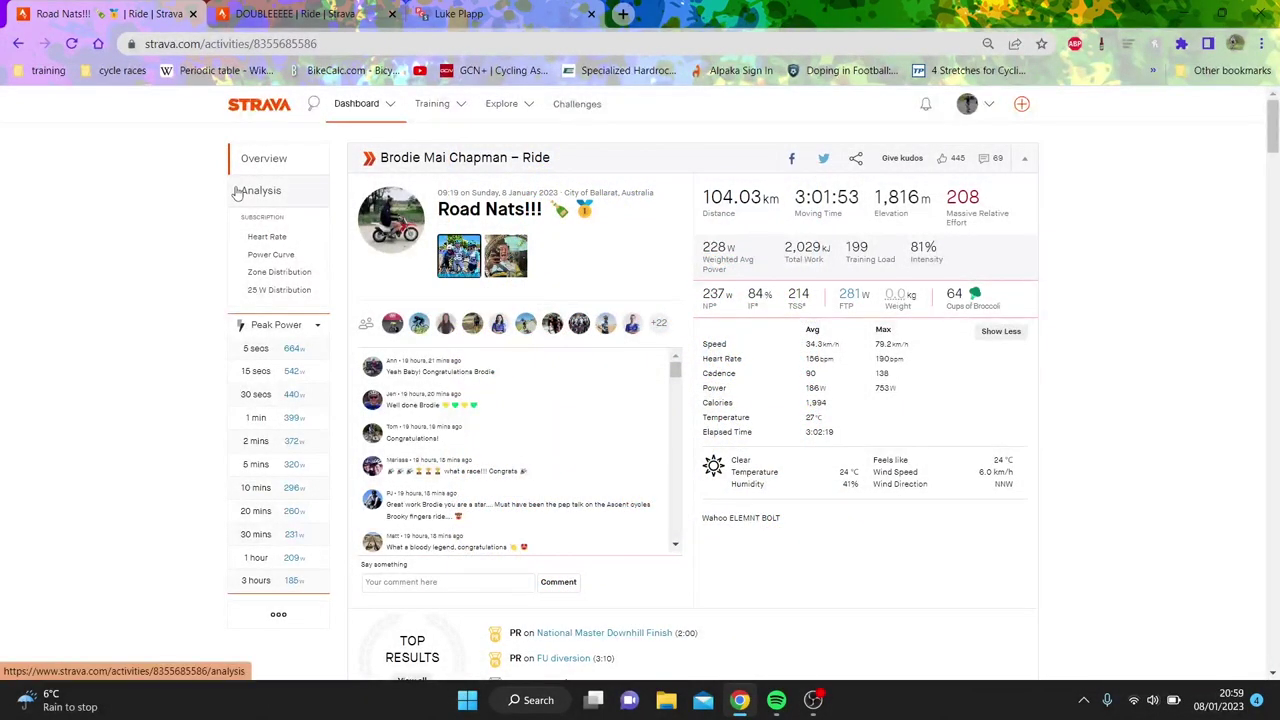
click(240, 189)
scroll(718, 300, down, 4)
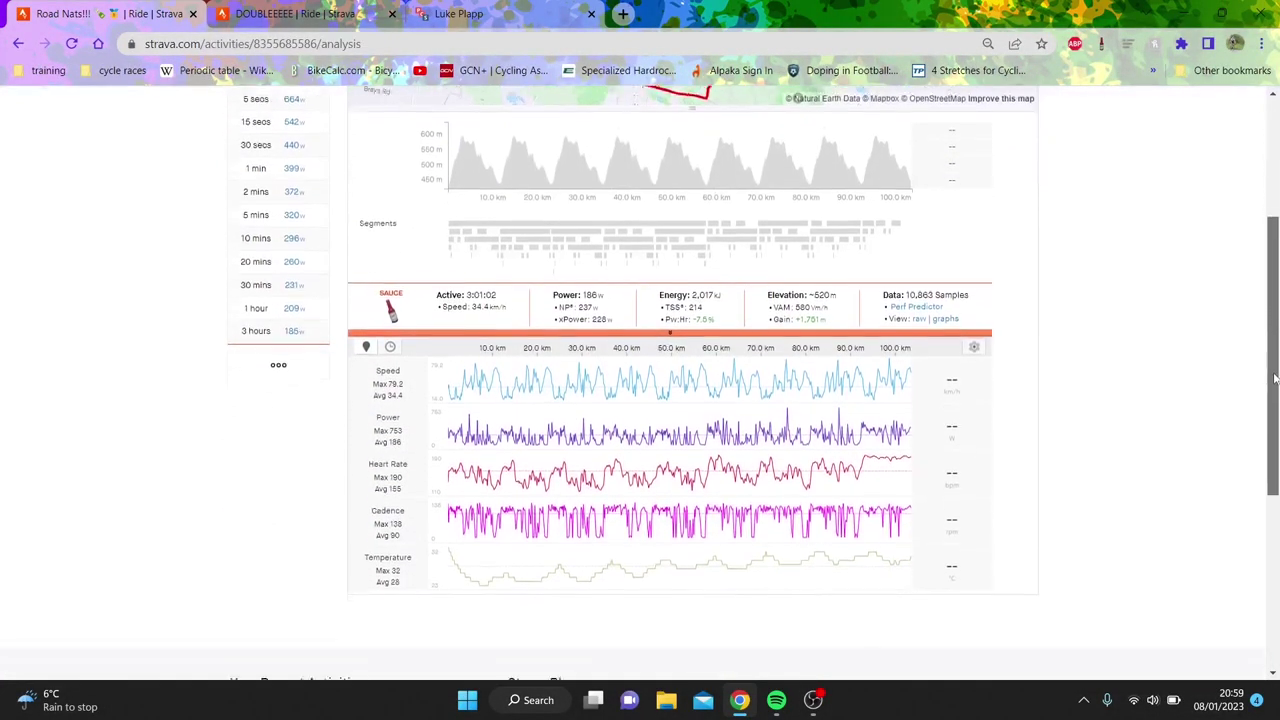
scroll(1212, 326, up, 1)
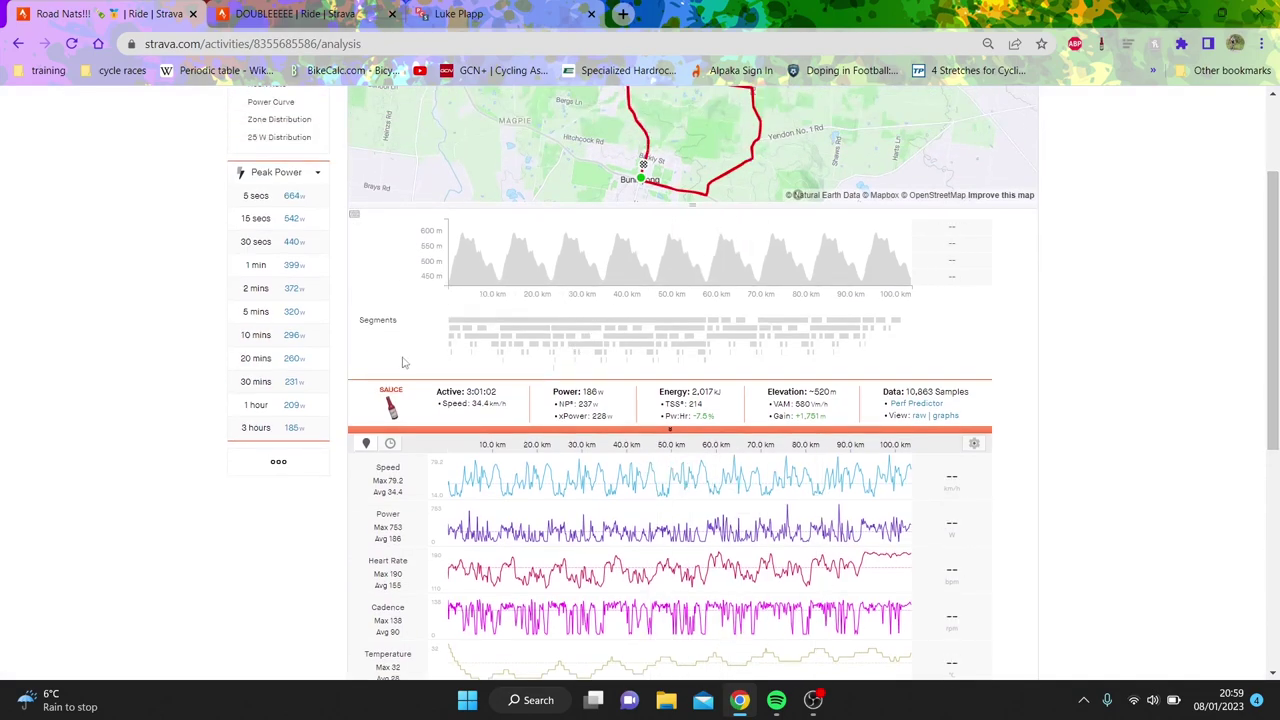
click(454, 338)
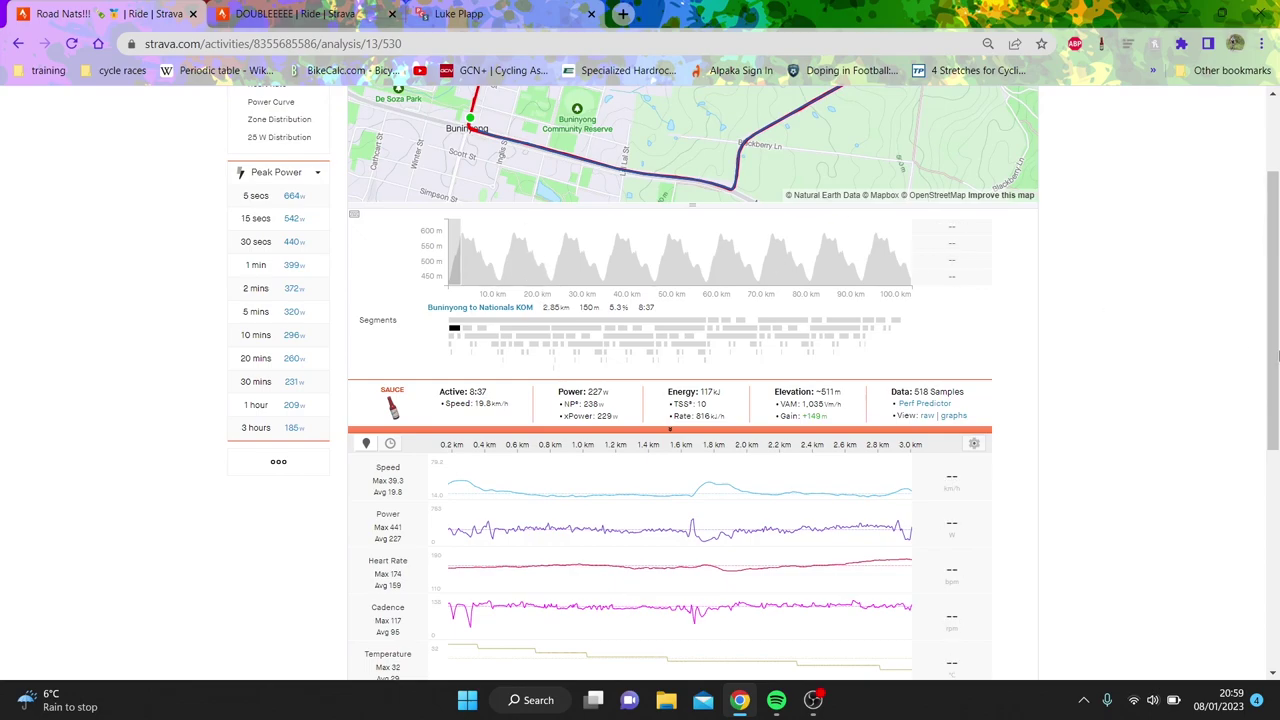
scroll(1277, 355, up, 2)
Enter 58.0 kg as the rider's weight on the ride overview
click(263, 158)
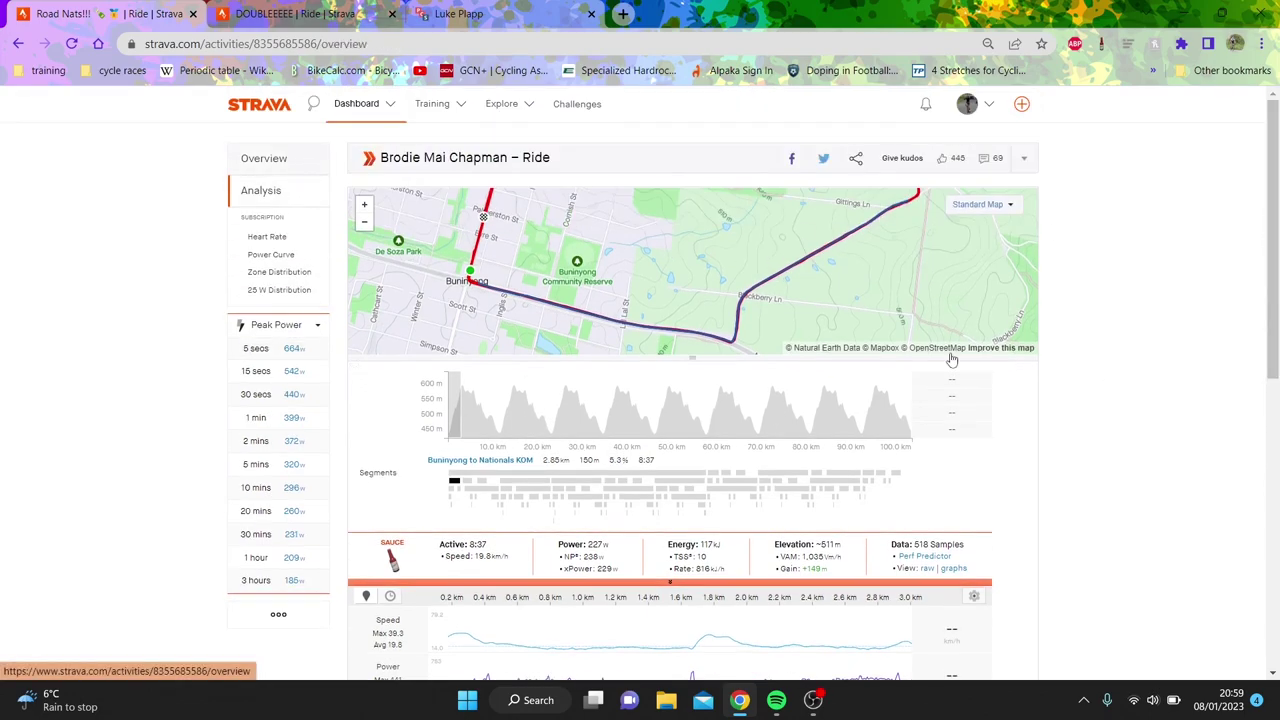
click(899, 294)
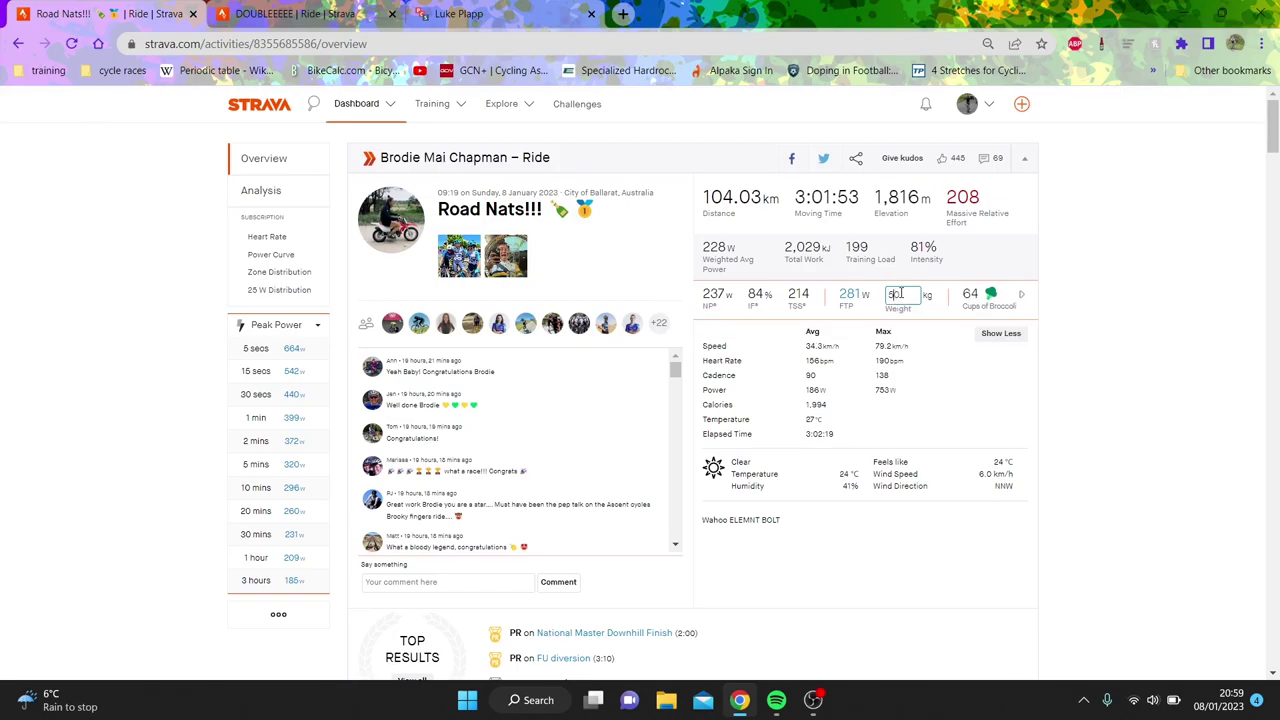
key(Return)
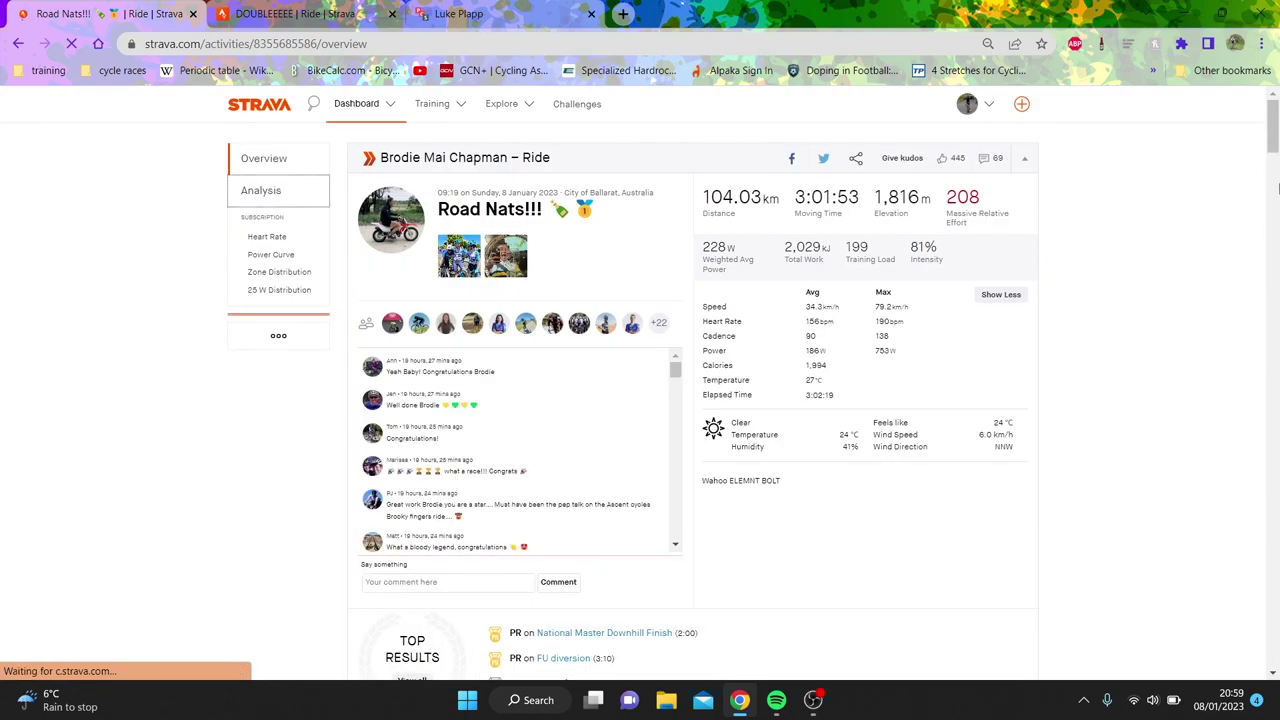
Show the first and second lap KOM efforts, narrowing into part of the second climb
click(293, 200)
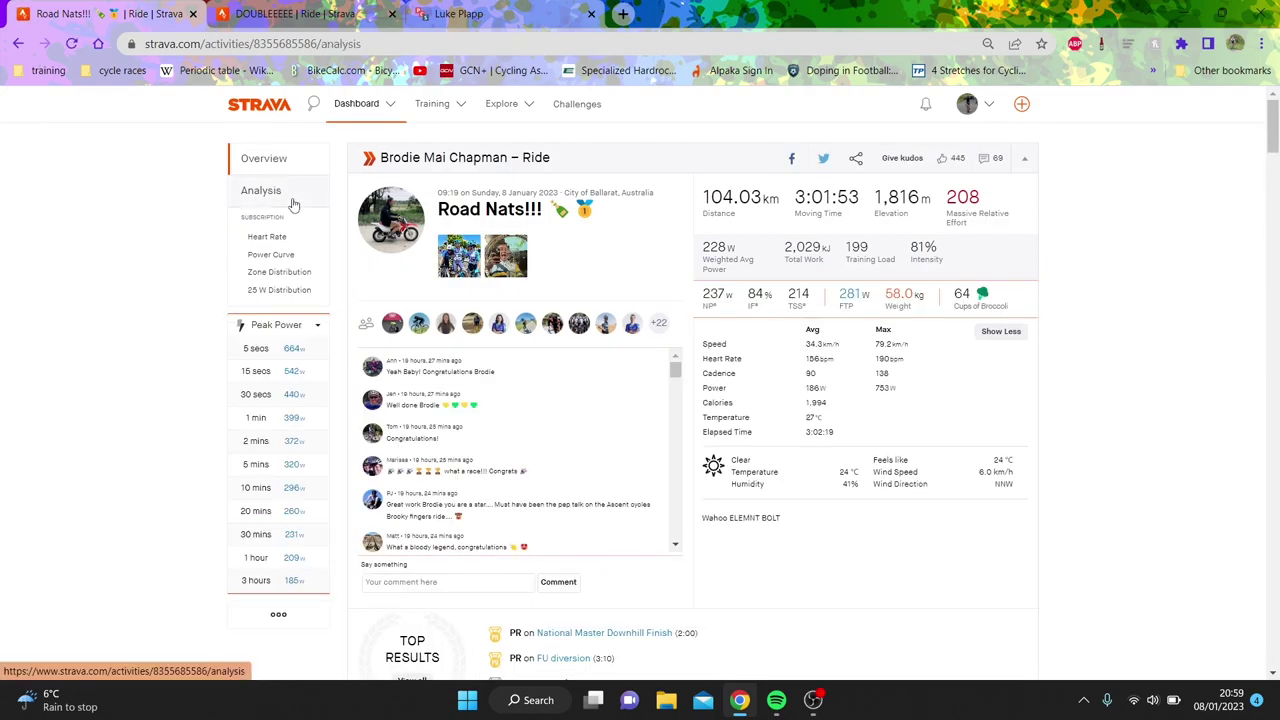
scroll(363, 377, down, 2)
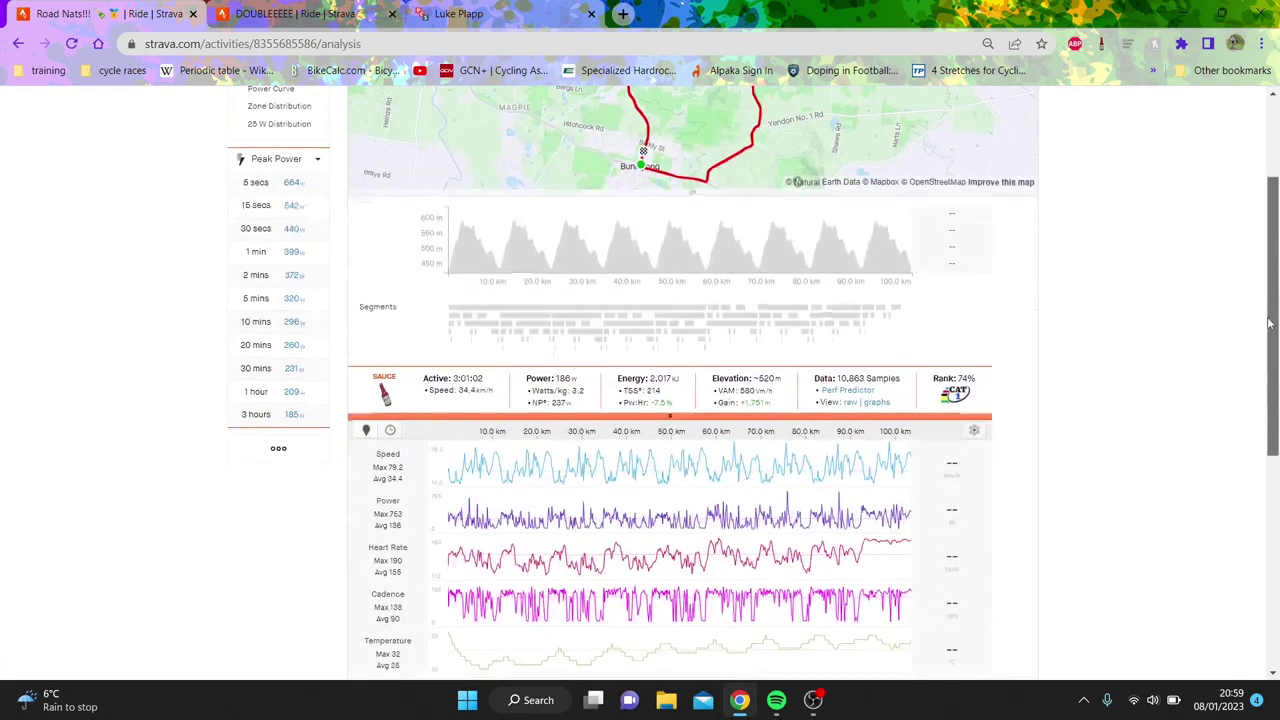
click(463, 318)
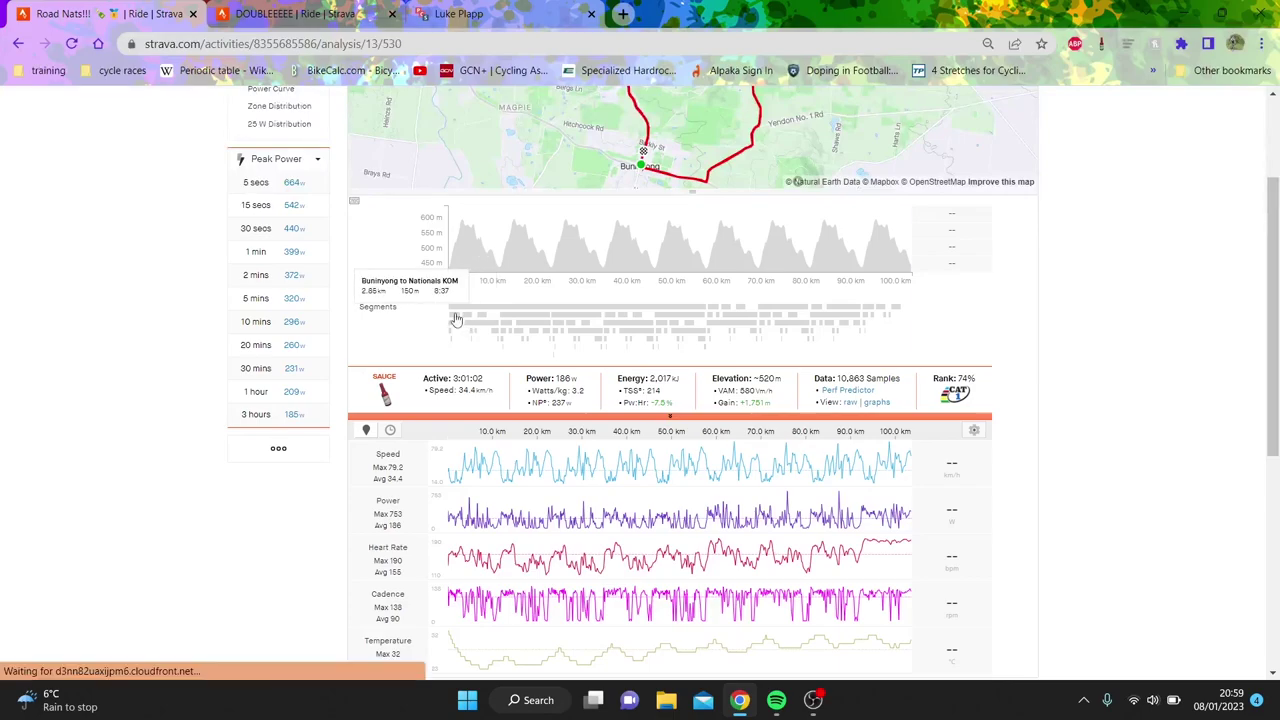
click(505, 321)
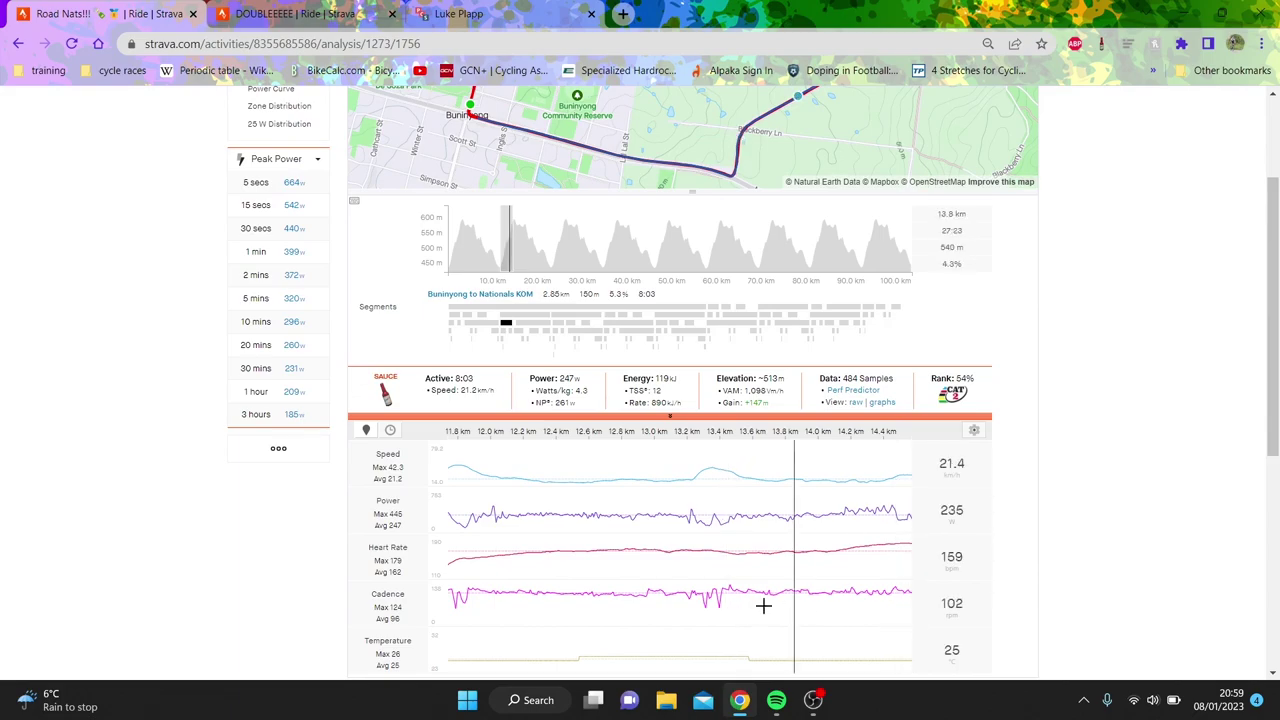
drag(723, 606, 900, 586)
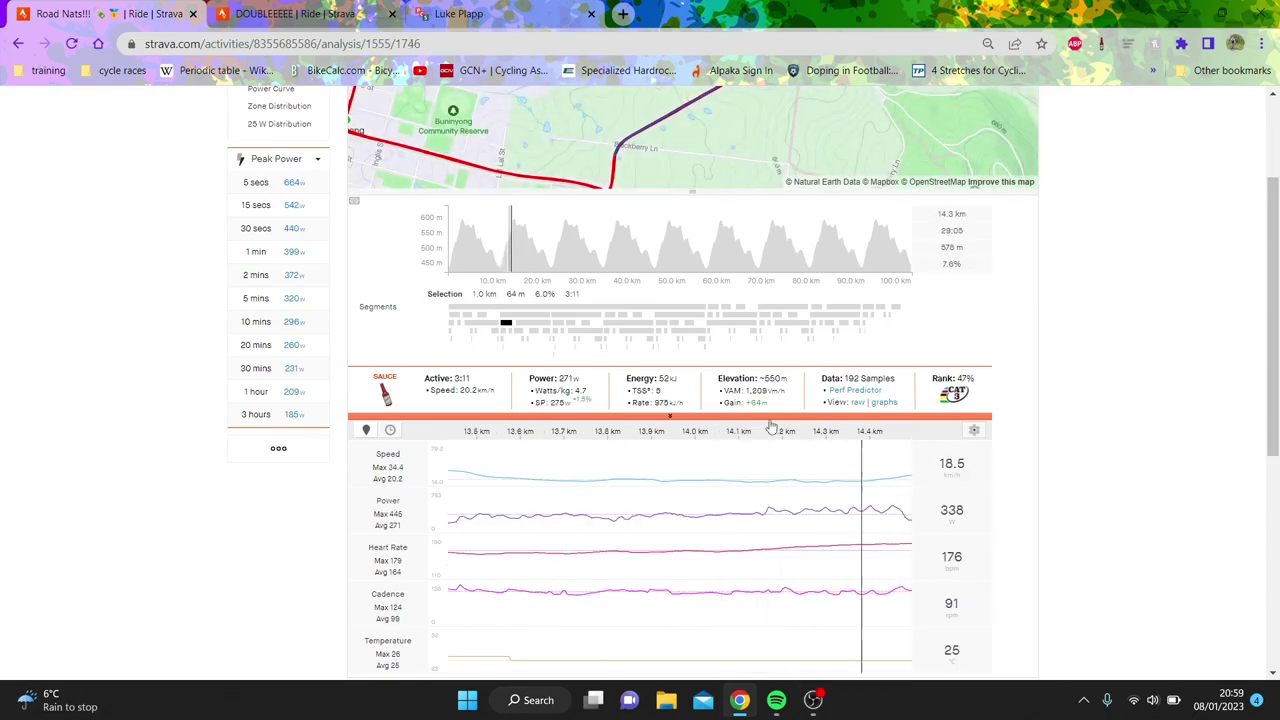
Step through laps three to six, selecting a shorter stretch of the sixth climb
click(558, 327)
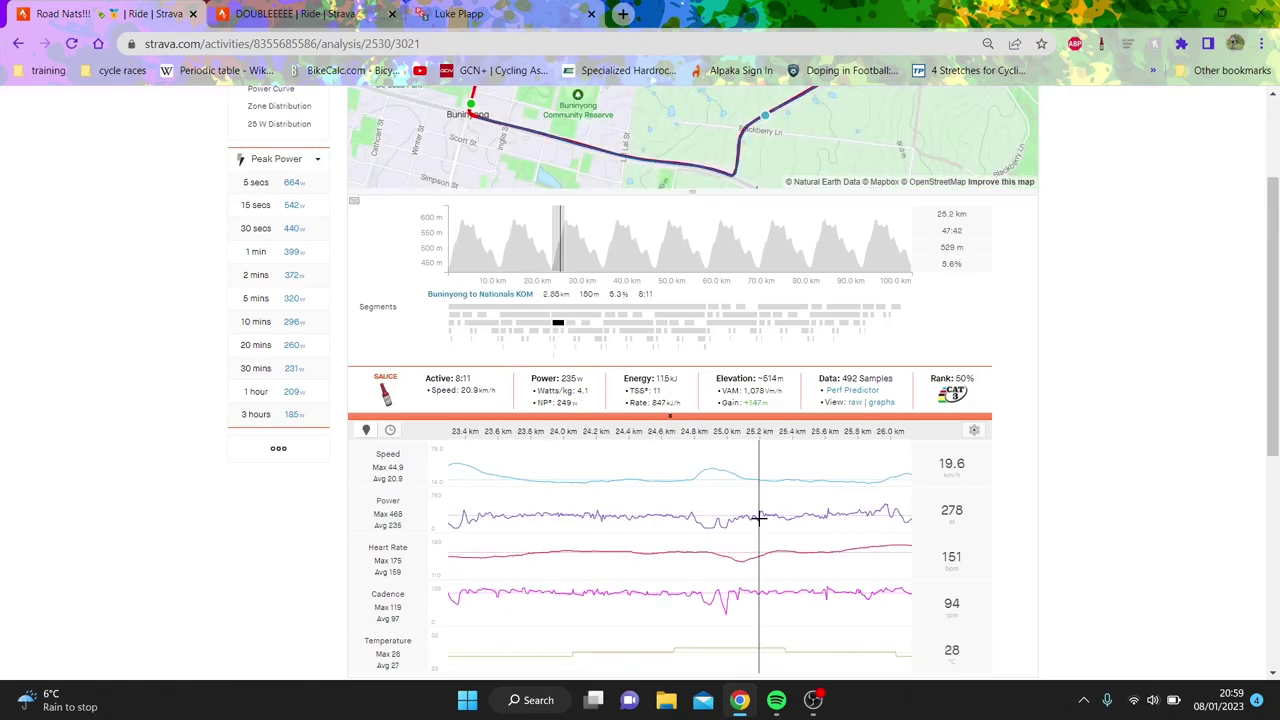
click(610, 316)
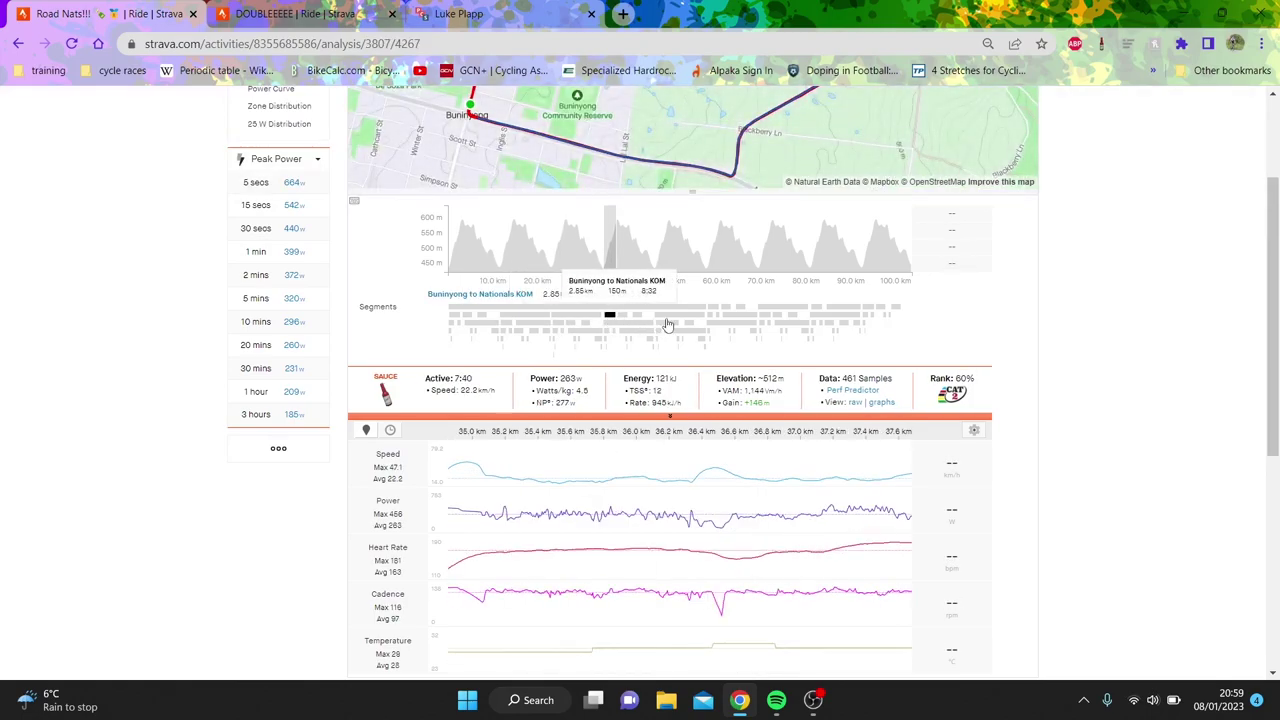
click(668, 322)
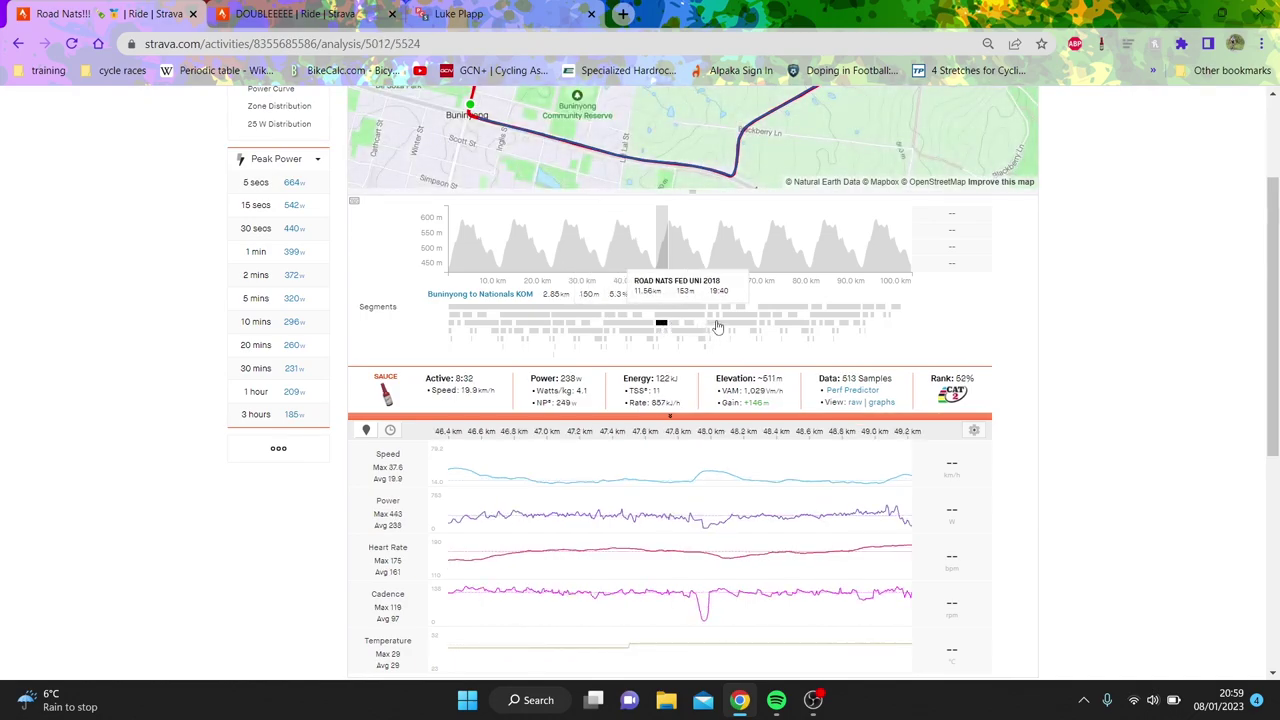
click(714, 307)
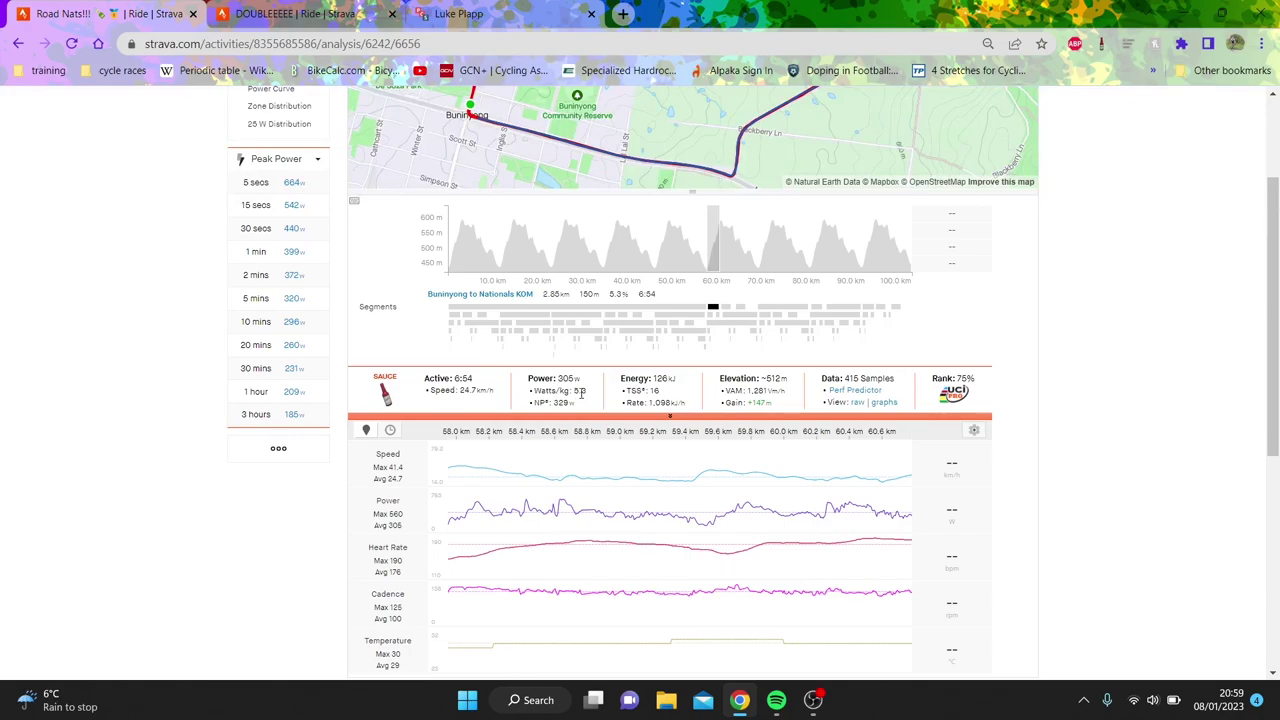
drag(737, 506, 967, 490)
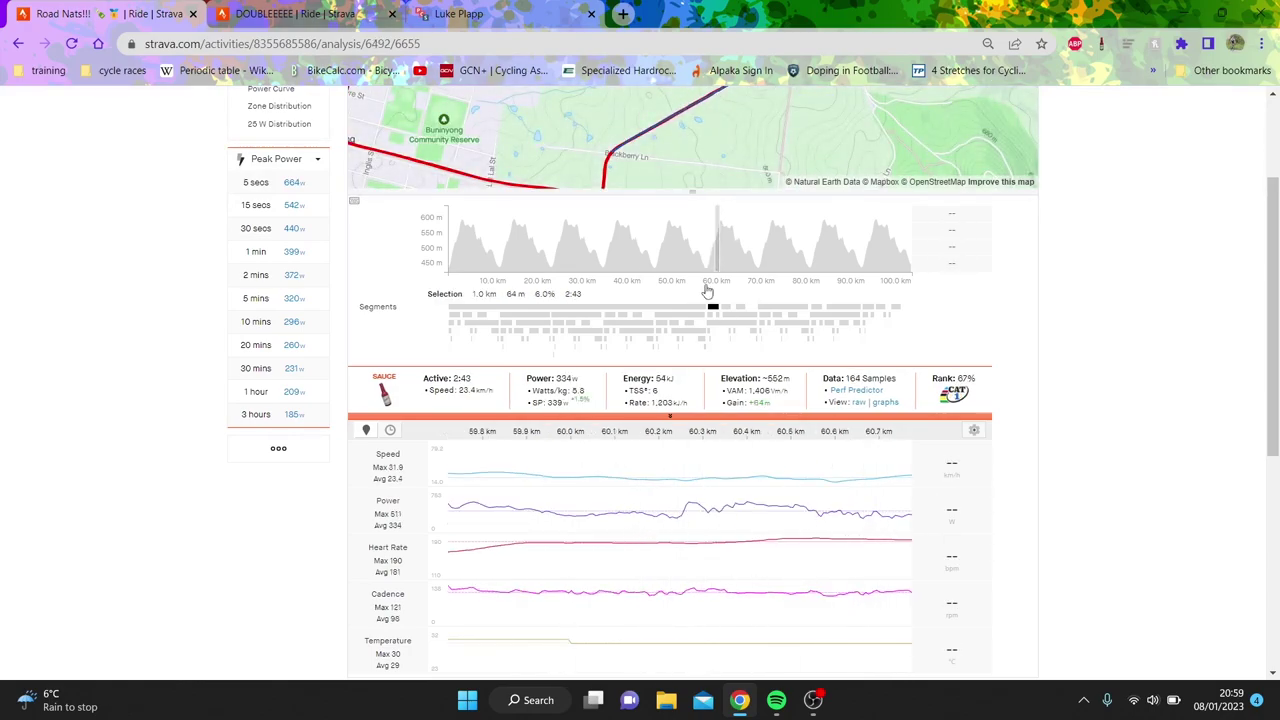
Show laps seven to nine, then select 2.6 km of the final climb (6:43, 306 W)
click(767, 316)
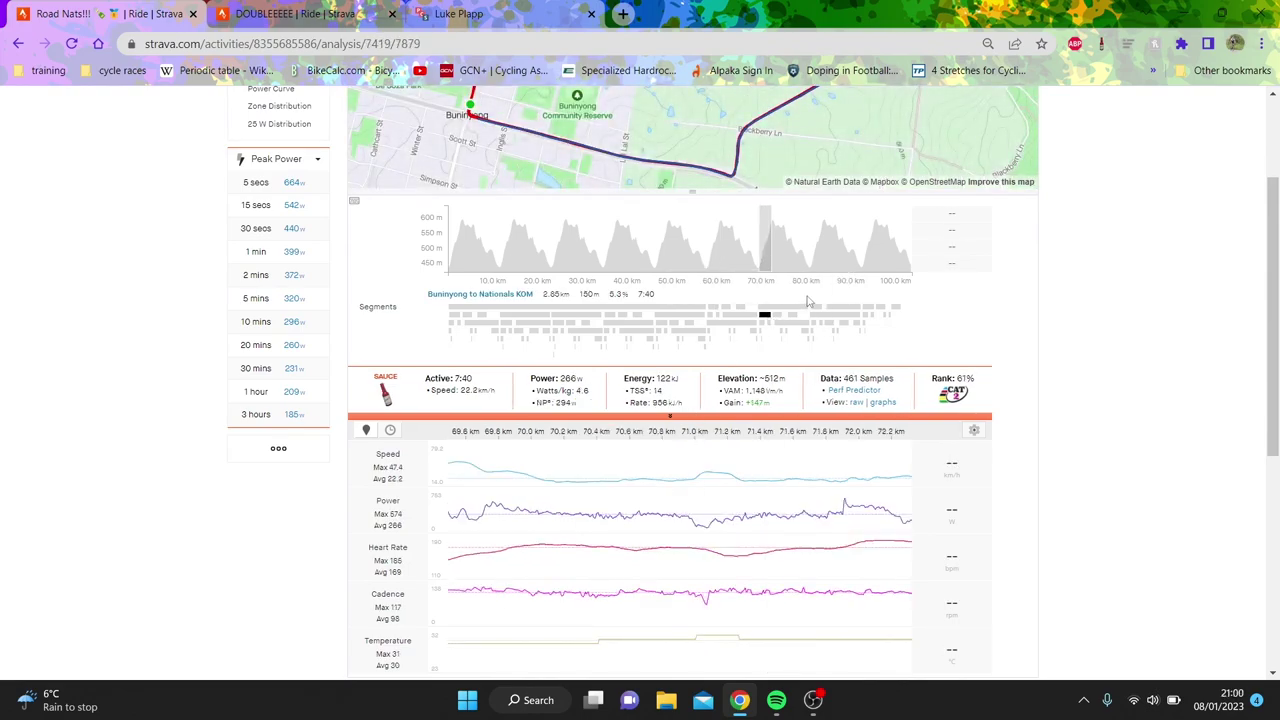
click(814, 310)
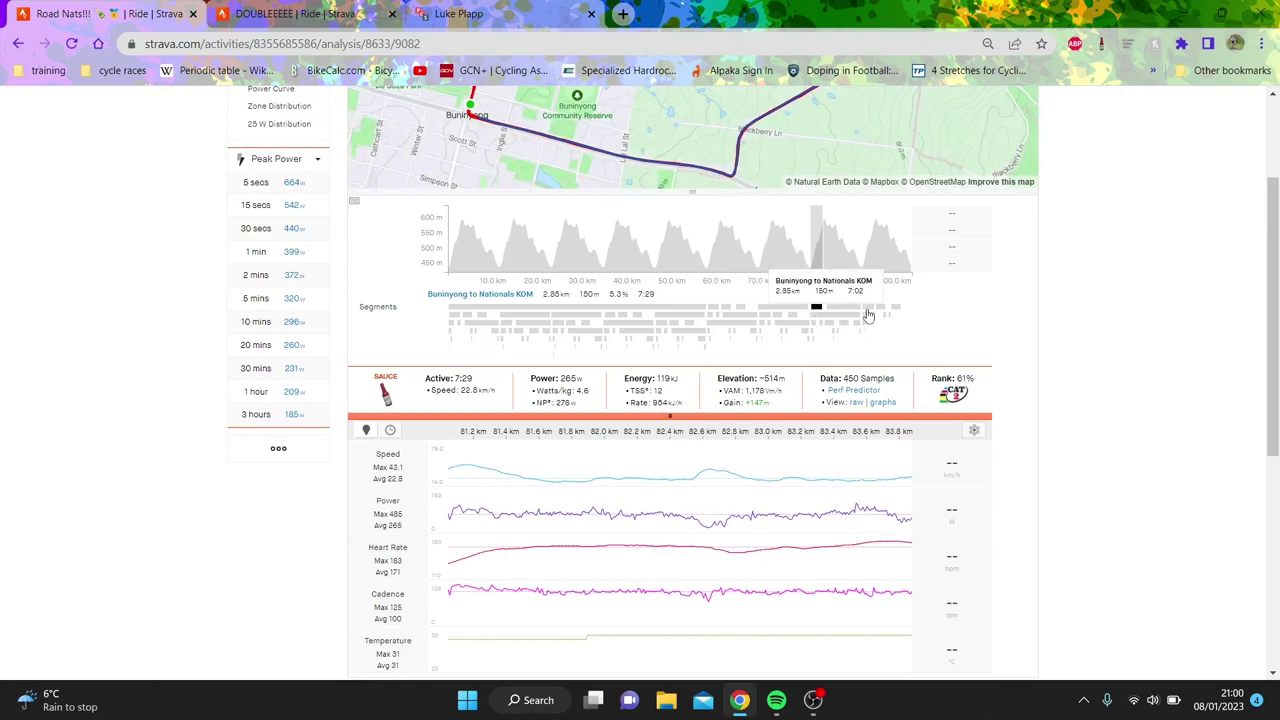
click(867, 310)
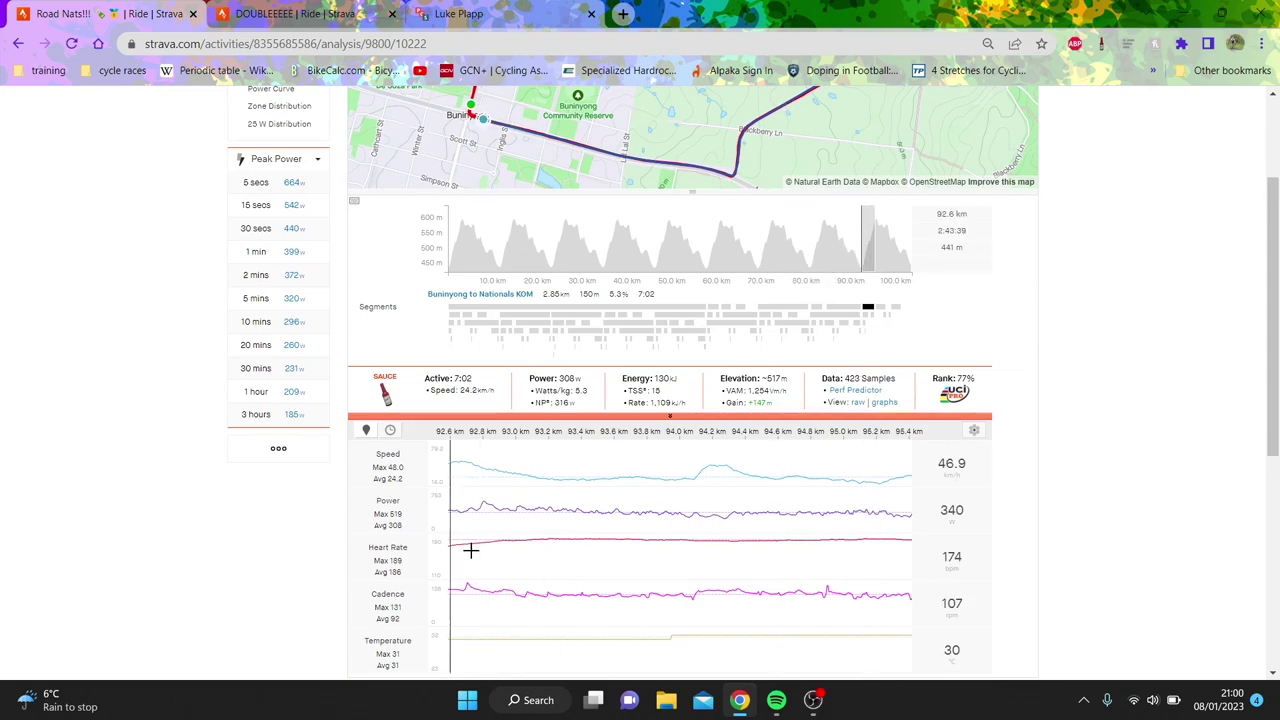
drag(485, 550, 1159, 649)
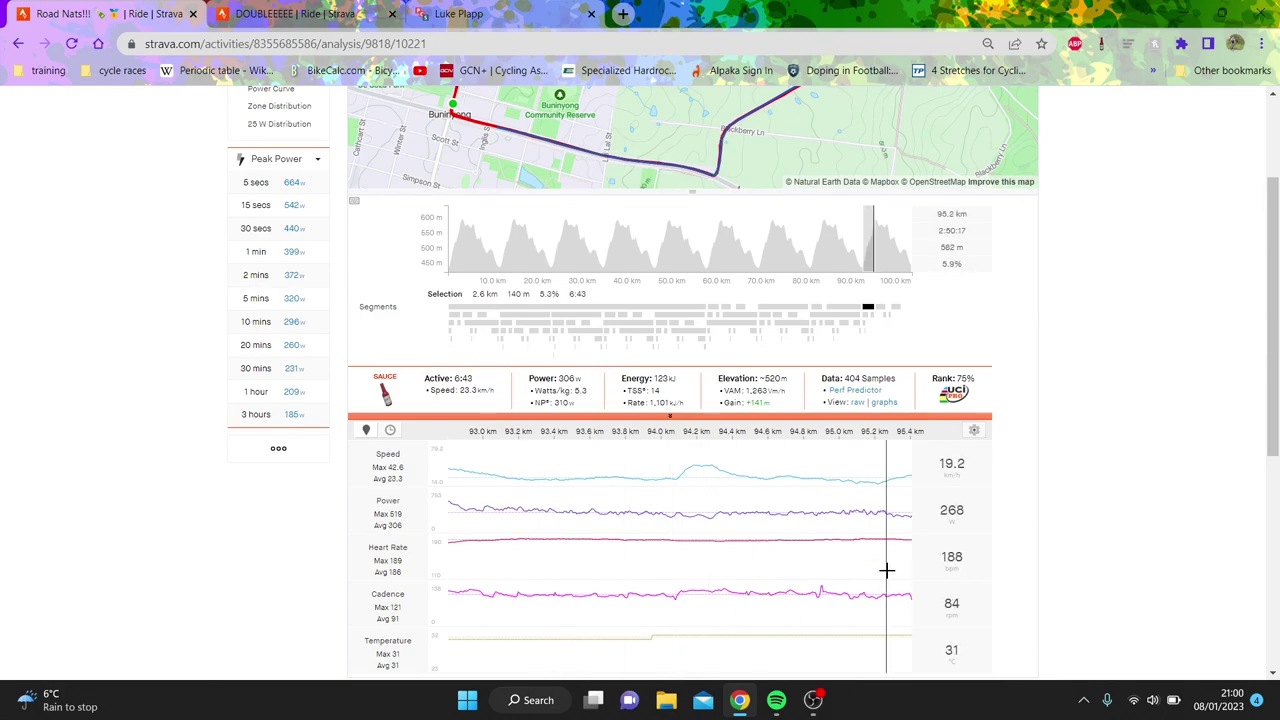
Select the final 11 km lap, about 93–104 km: 17:39 at 278 W, 4.8 W/kg
click(887, 314)
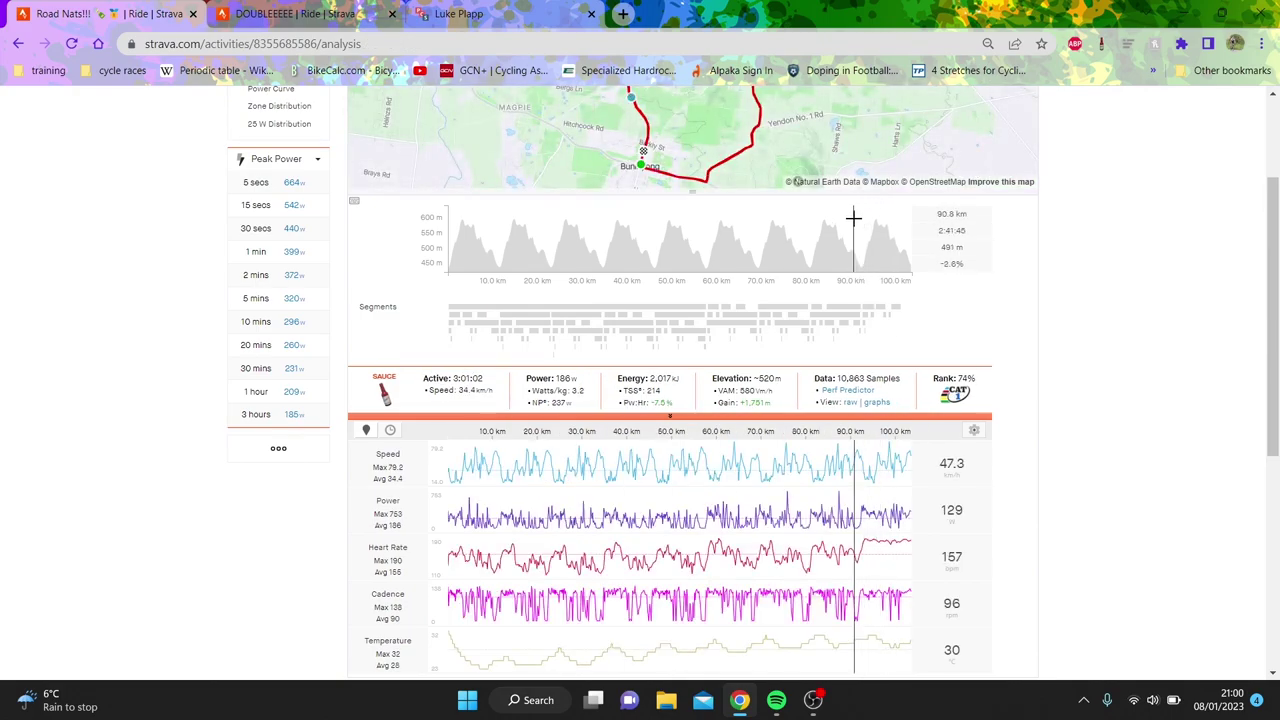
drag(1037, 185, 1030, 195)
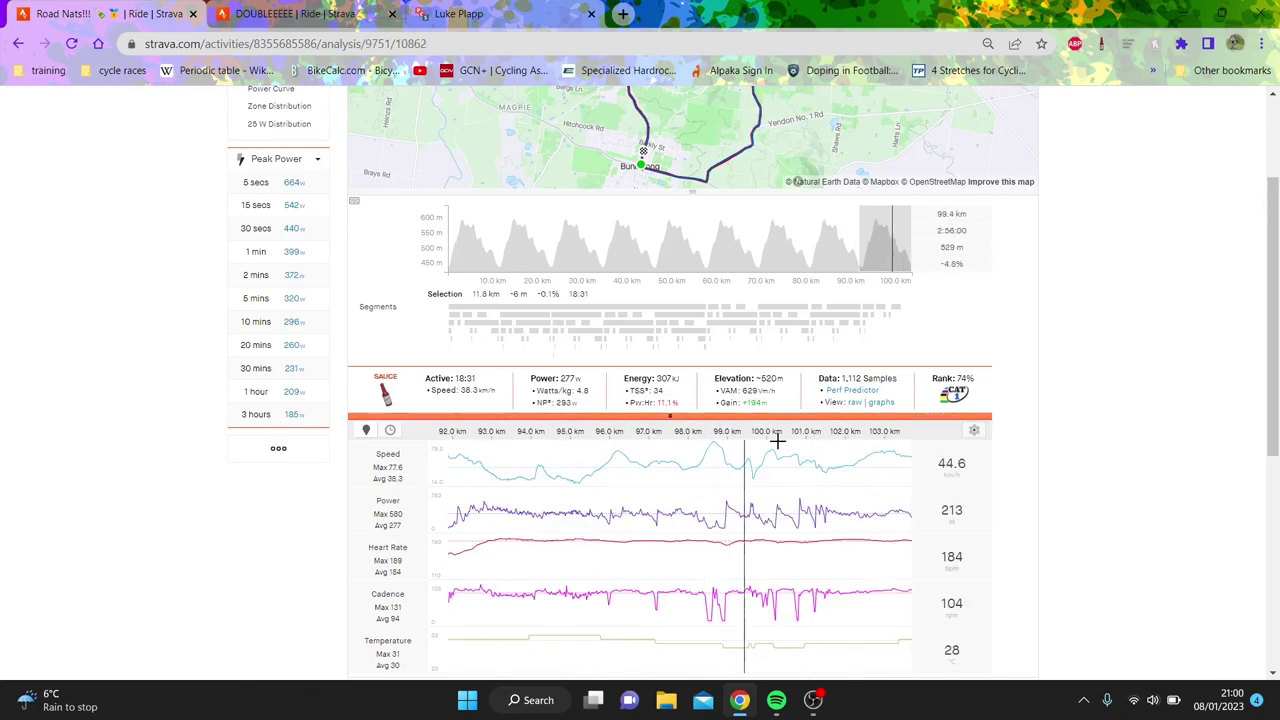
drag(816, 443, 943, 449)
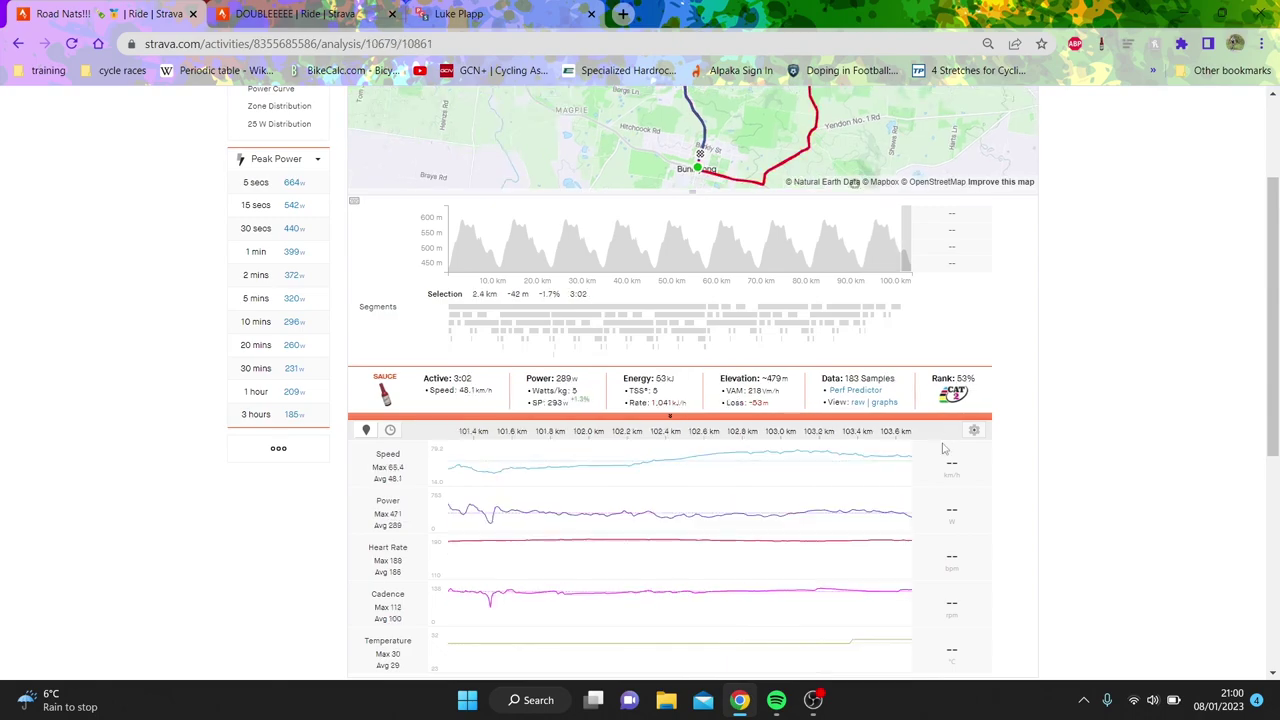
mouse_move(1277, 283)
mouse_down()
mouse_move(1277, 259)
mouse_move(1277, 301)
mouse_up()
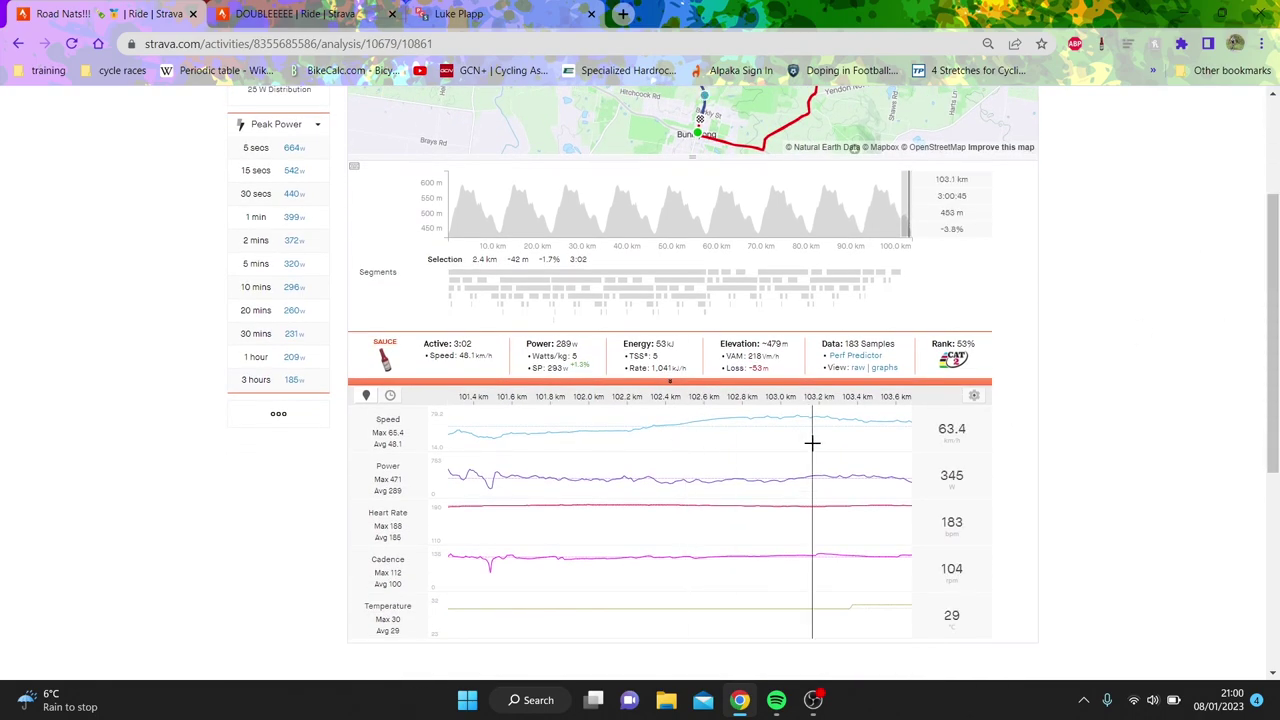
click(869, 443)
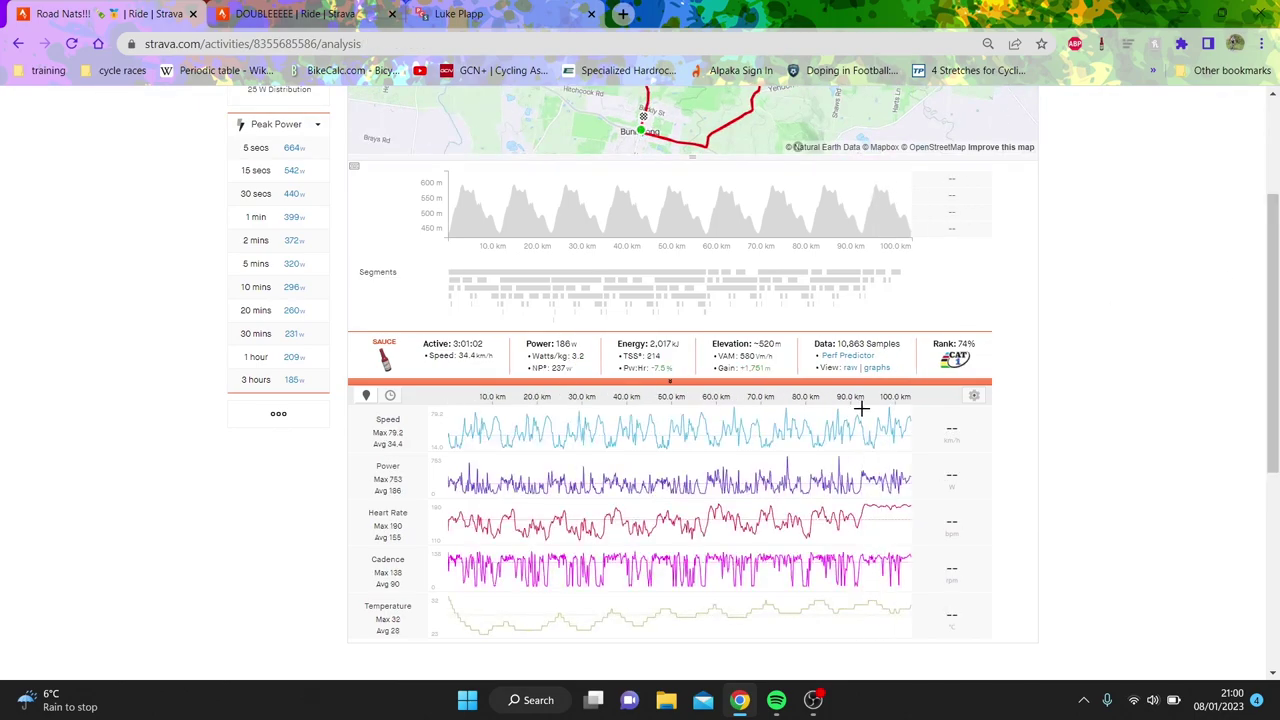
drag(860, 408, 1069, 404)
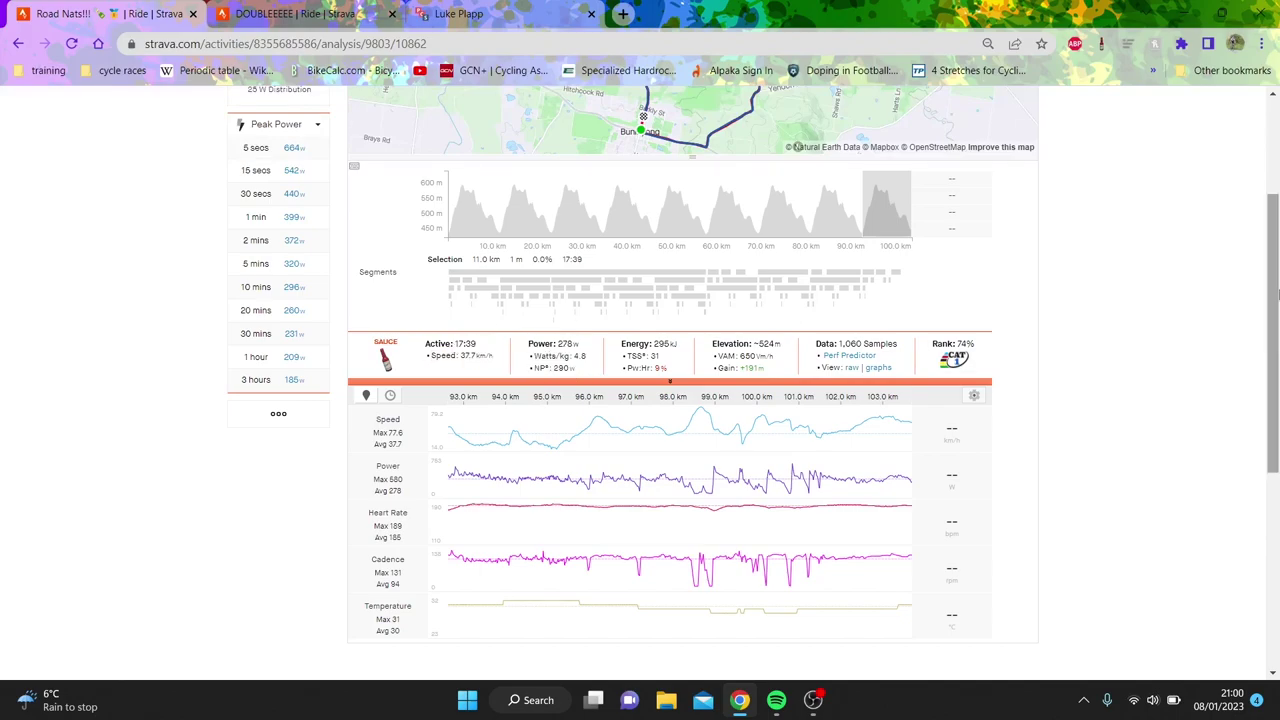
scroll(1258, 165, up, 2)
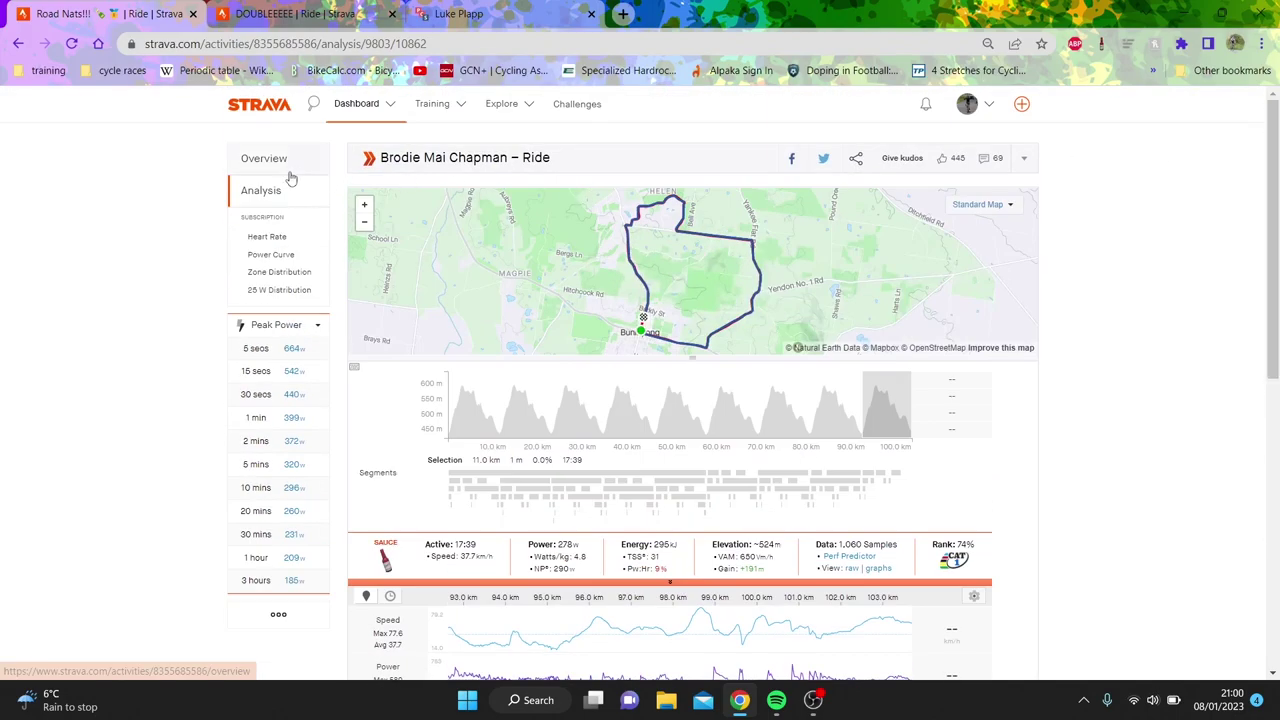